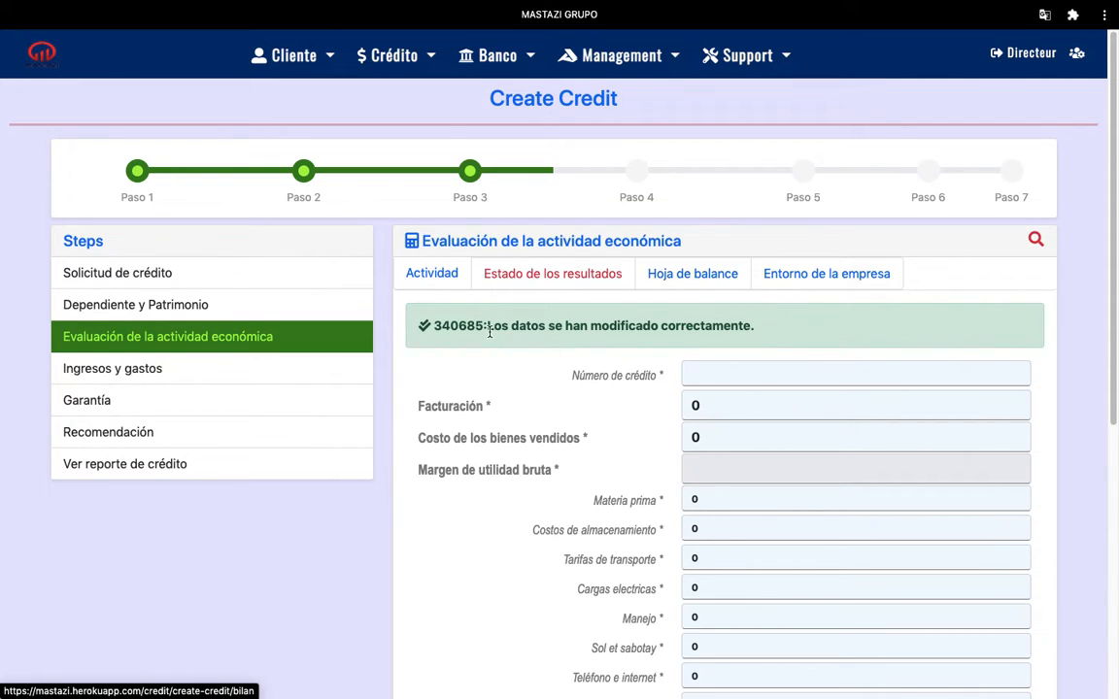
left_click_drag(481, 323, 435, 324)
key("ctrl+c")
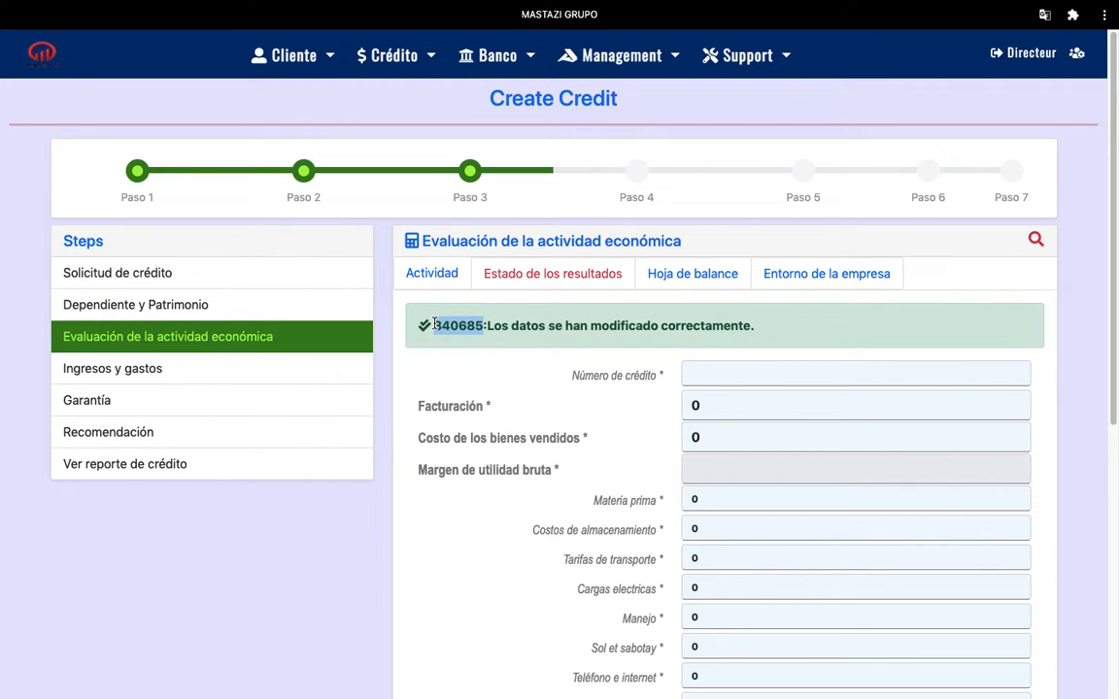
left_click(705, 275)
left_click(649, 319)
key("ctrl+v")
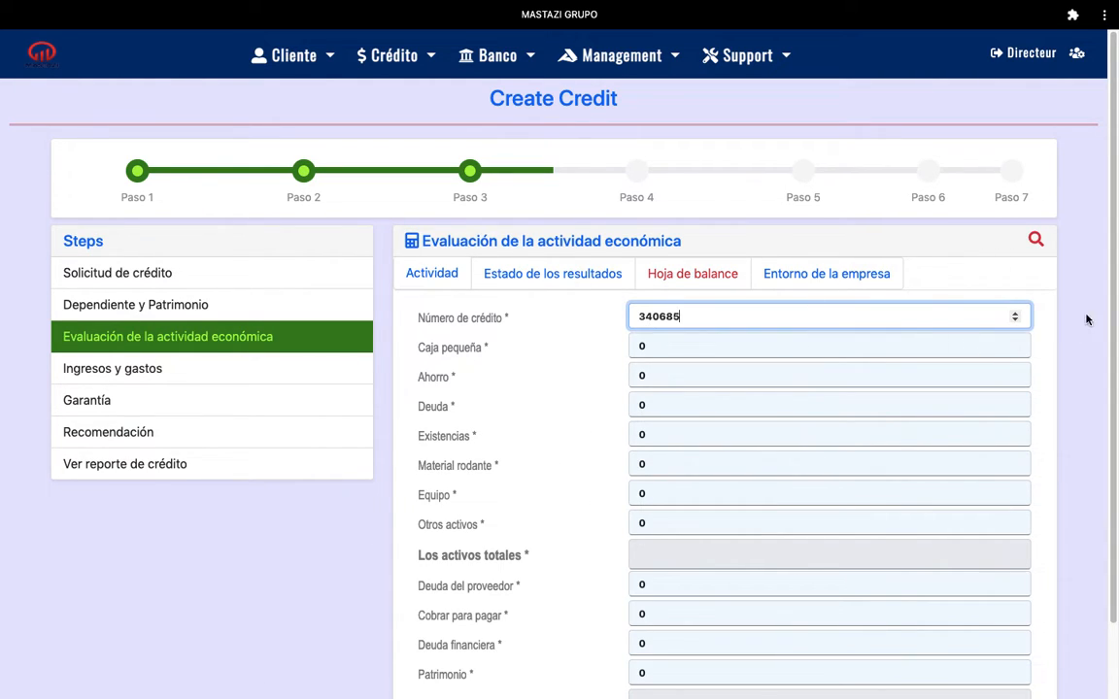
scroll(904, 306, "down", 2)
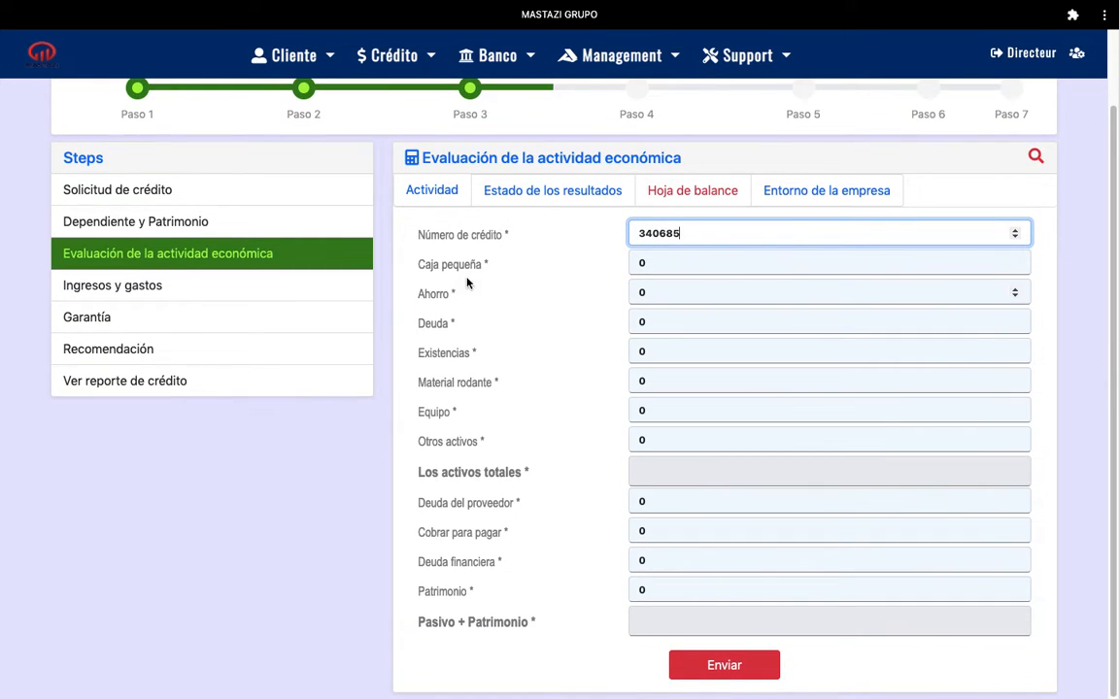
left_click(651, 262)
key("BackSpace")
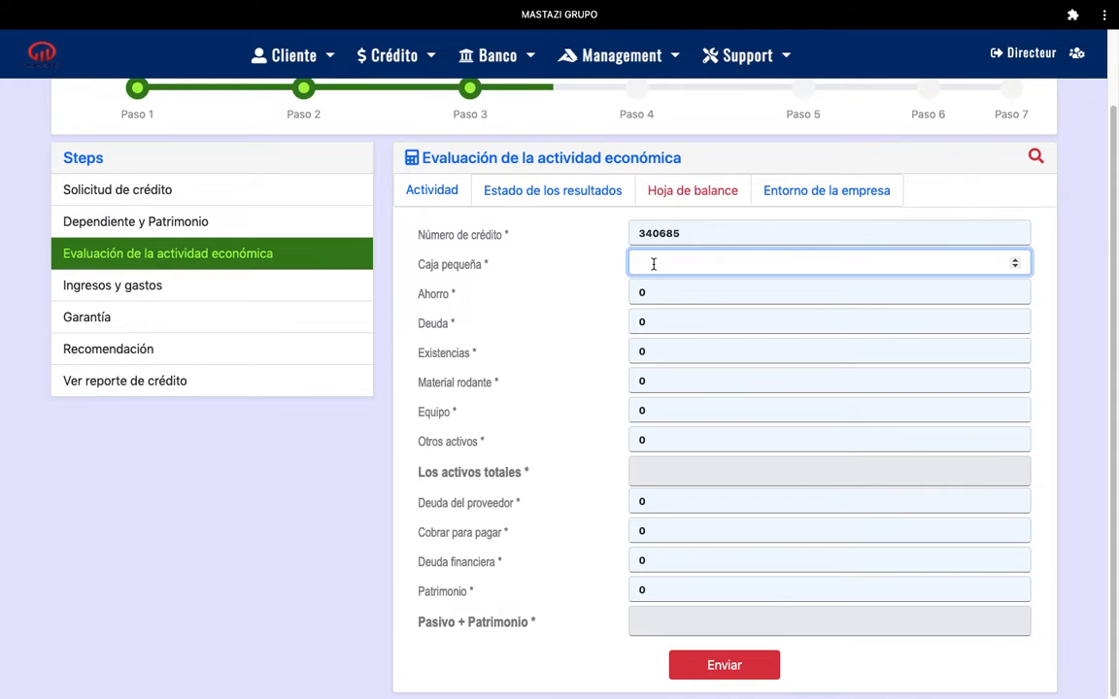
- Enter Caja pequeña 10000, Ahorro 15000 and Deuda 20000
type("10000")
left_click(656, 292)
key("BackSpace")
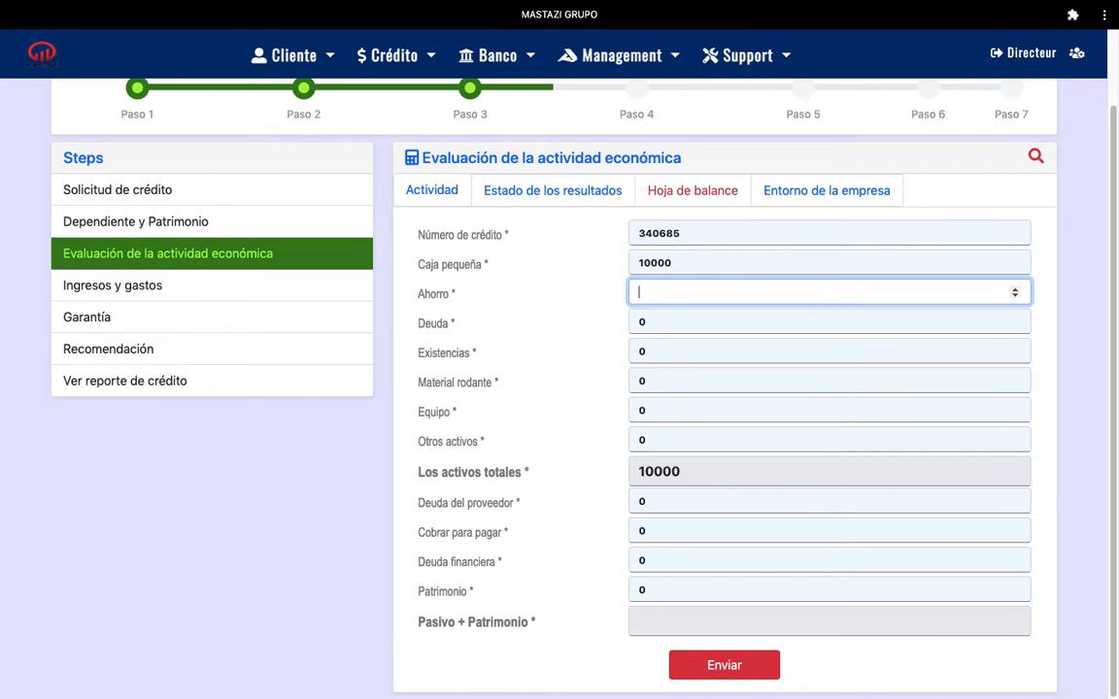
type("15000")
left_click(652, 324)
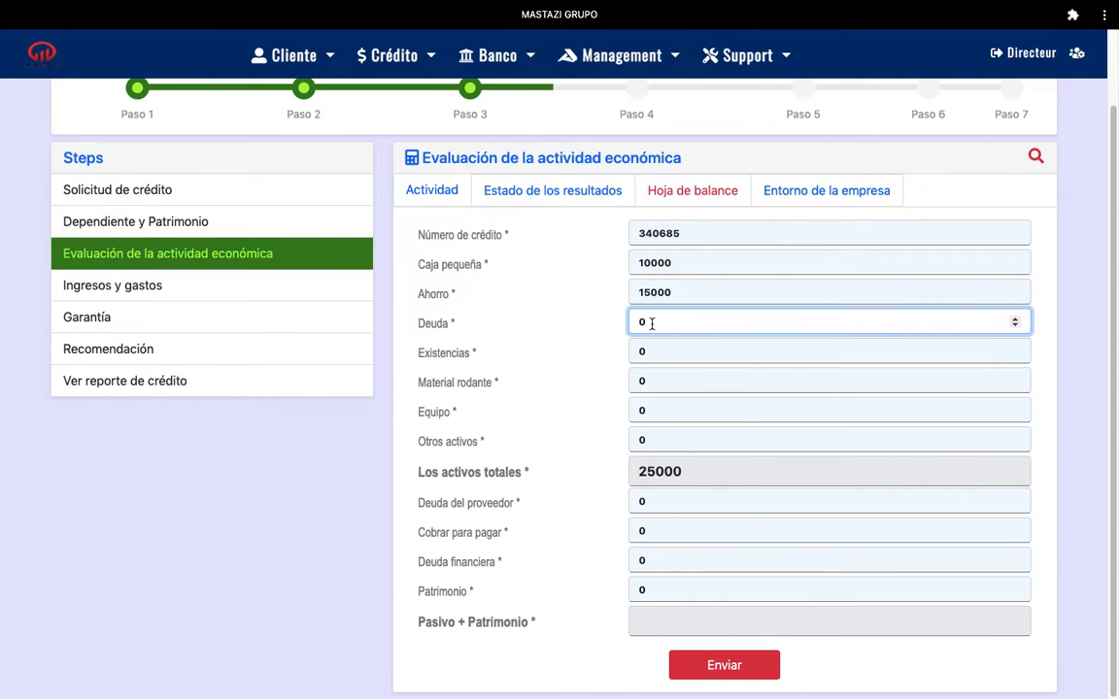
key("BackSpace")
type("20000")
- Enter Existencias 40000 and Material rodante 40000
left_click(647, 350)
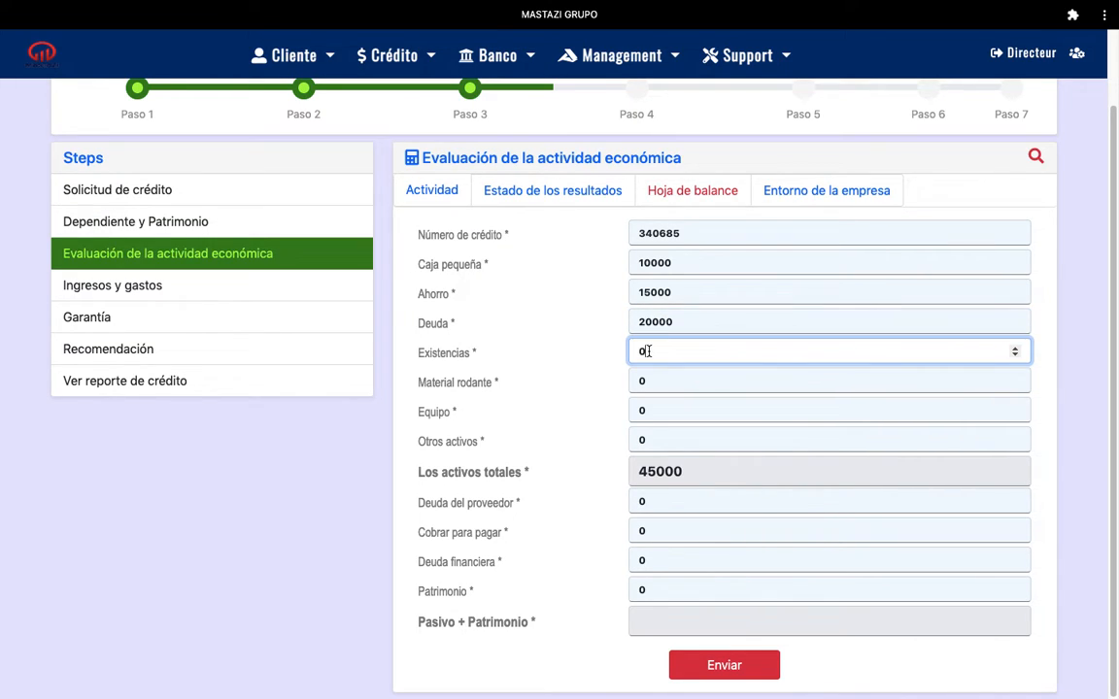
key("BackSpace")
type("40000")
left_click(646, 380)
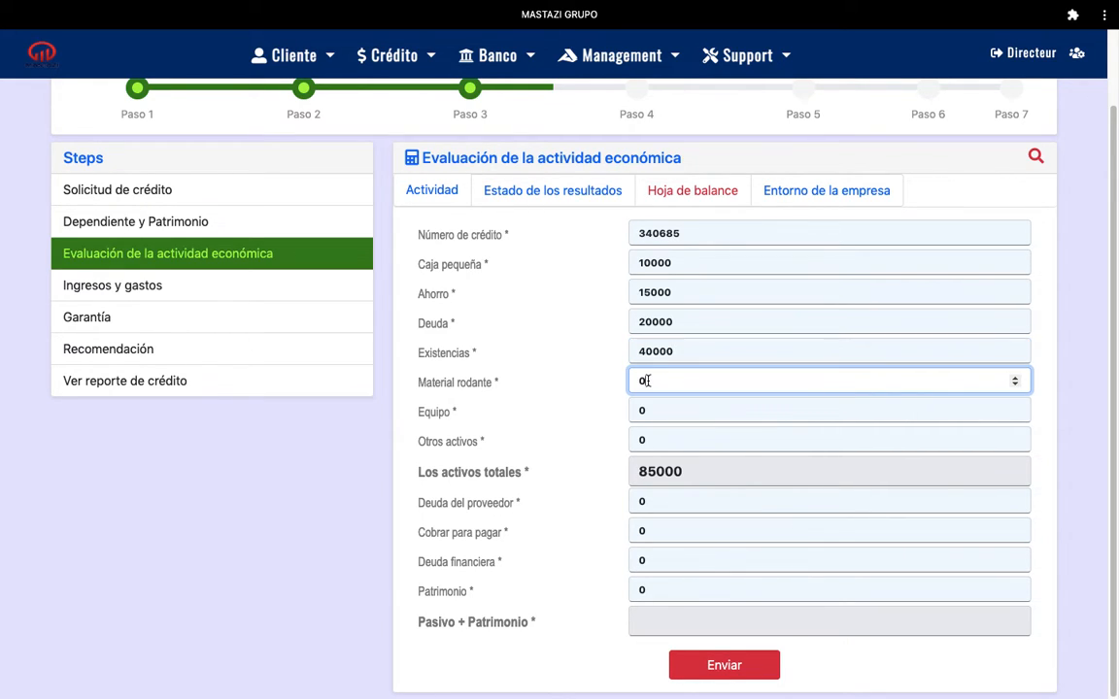
key("BackSpace")
type("40000")
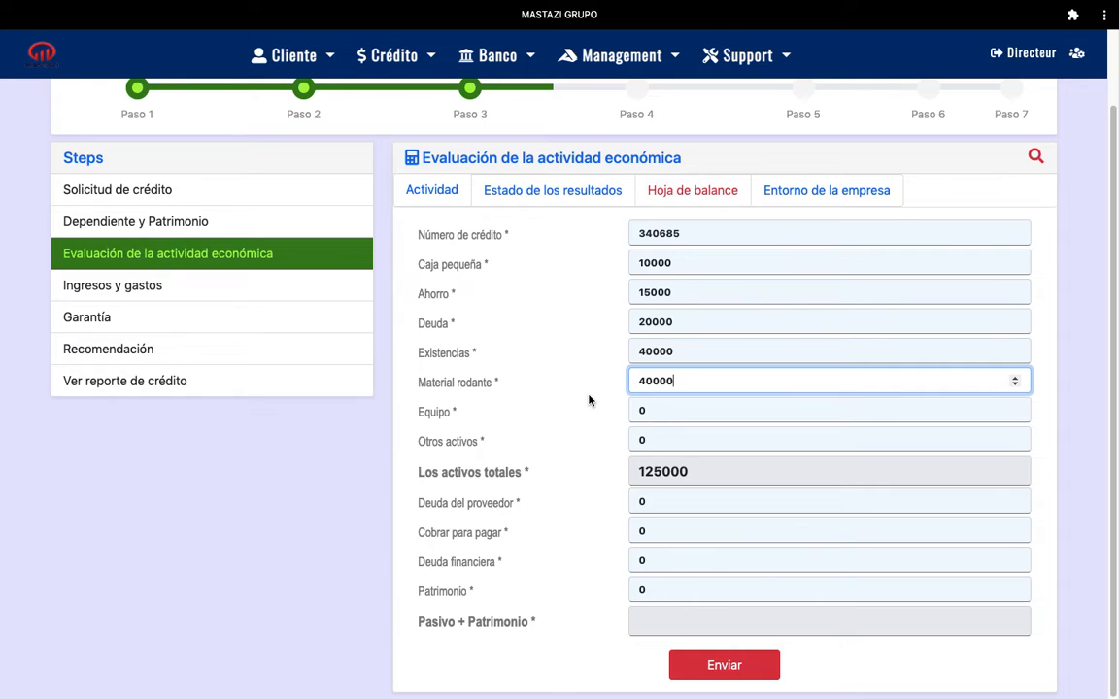
- Enter Equipo 30000 and Otros activos 10000, raising total assets to 165000
left_click(646, 409)
key("BackSpace")
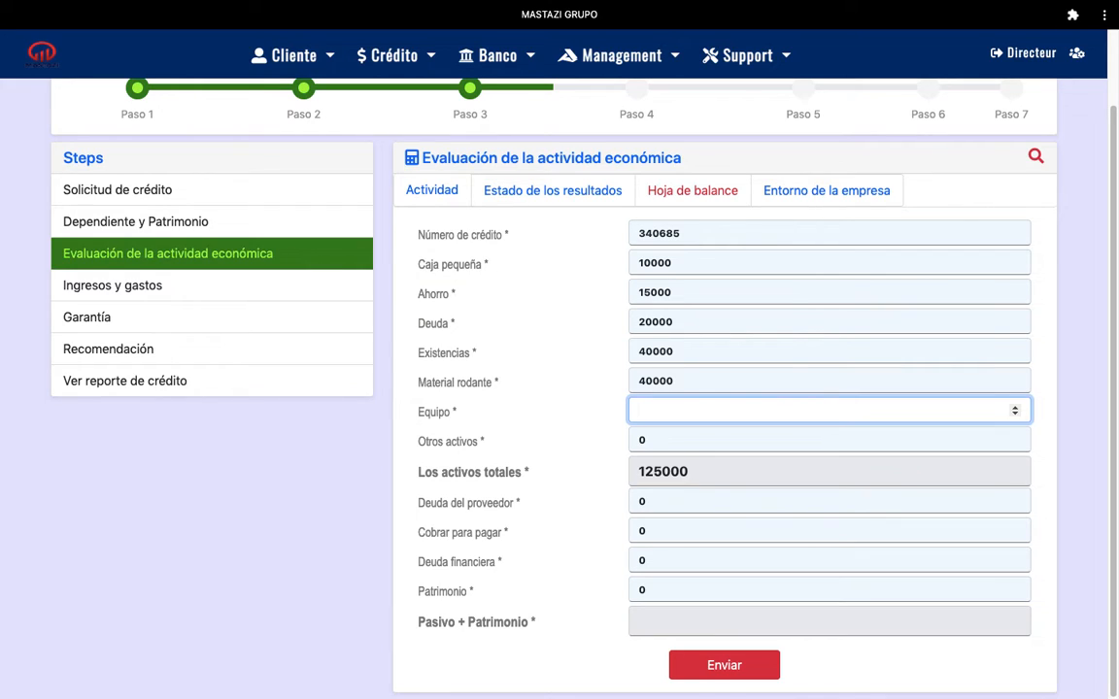
type("30000")
left_click(655, 440)
key("BackSpace")
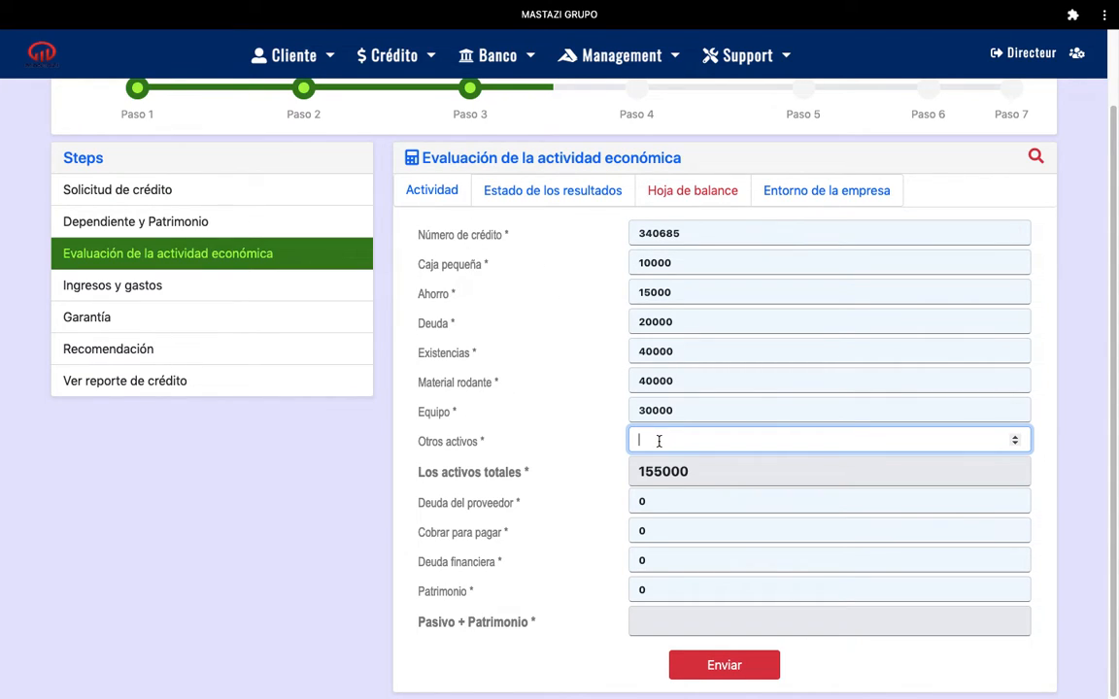
type("10000")
key("shift+Tab")
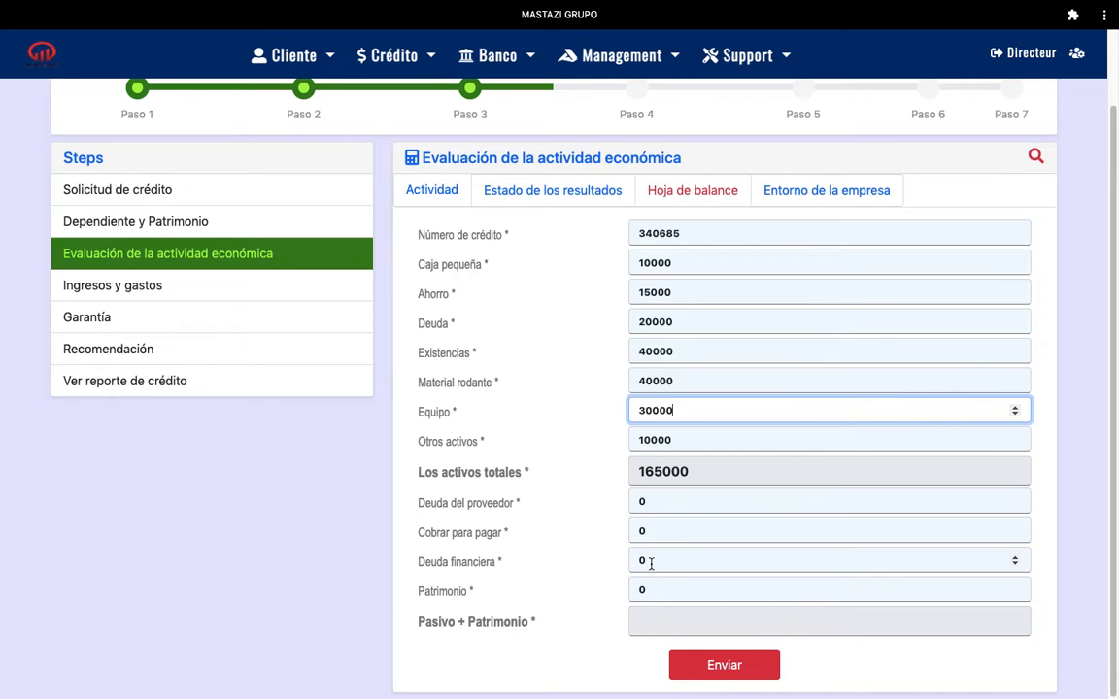
left_click(651, 501)
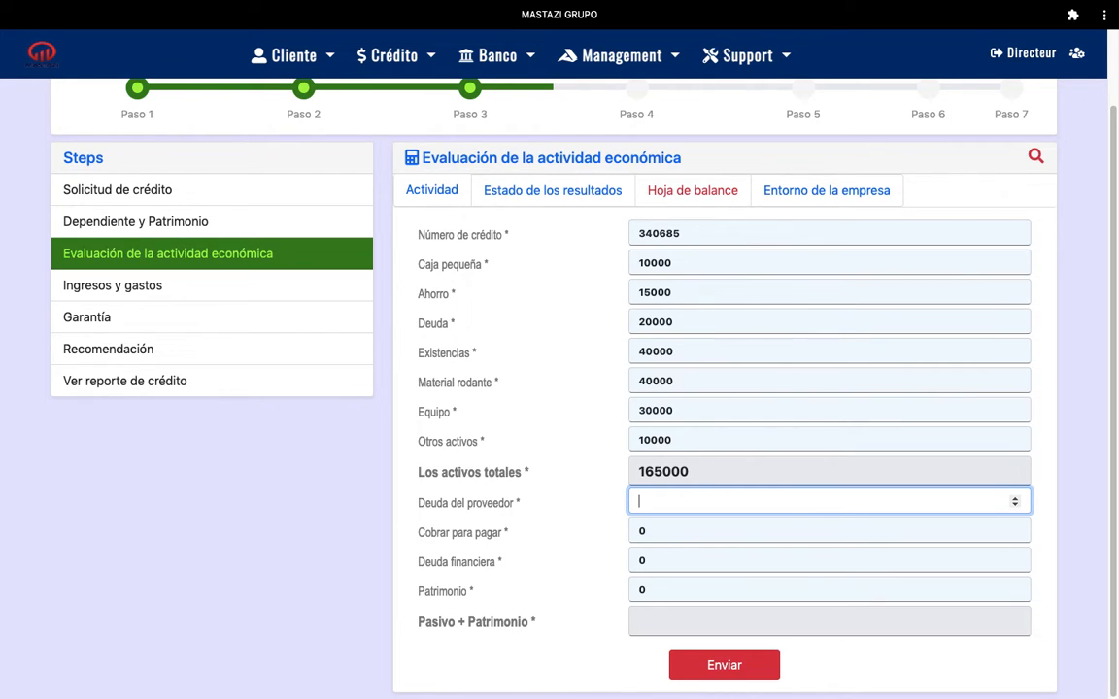
- Enter liabilities: Deuda del proveedor 70000, Cobrar para pagar 20000, Deuda financiera 50000, Patrimonio 25000
type("0000")
left_click(660, 531)
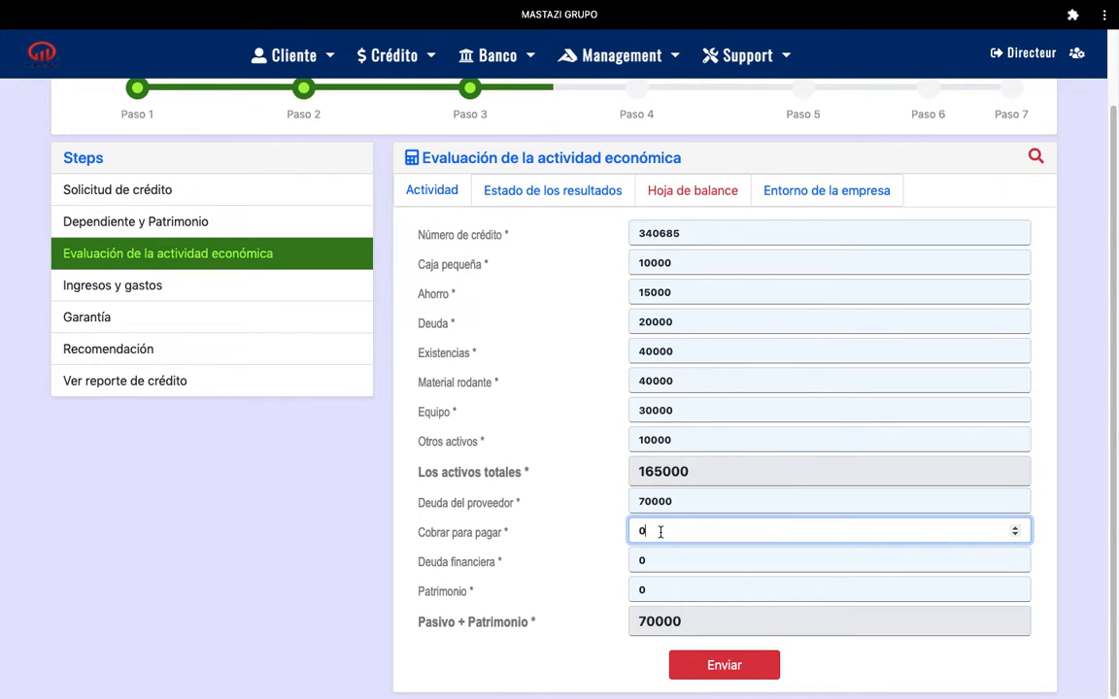
key("BackSpace")
type("20000")
left_click(652, 560)
key("BackSpace")
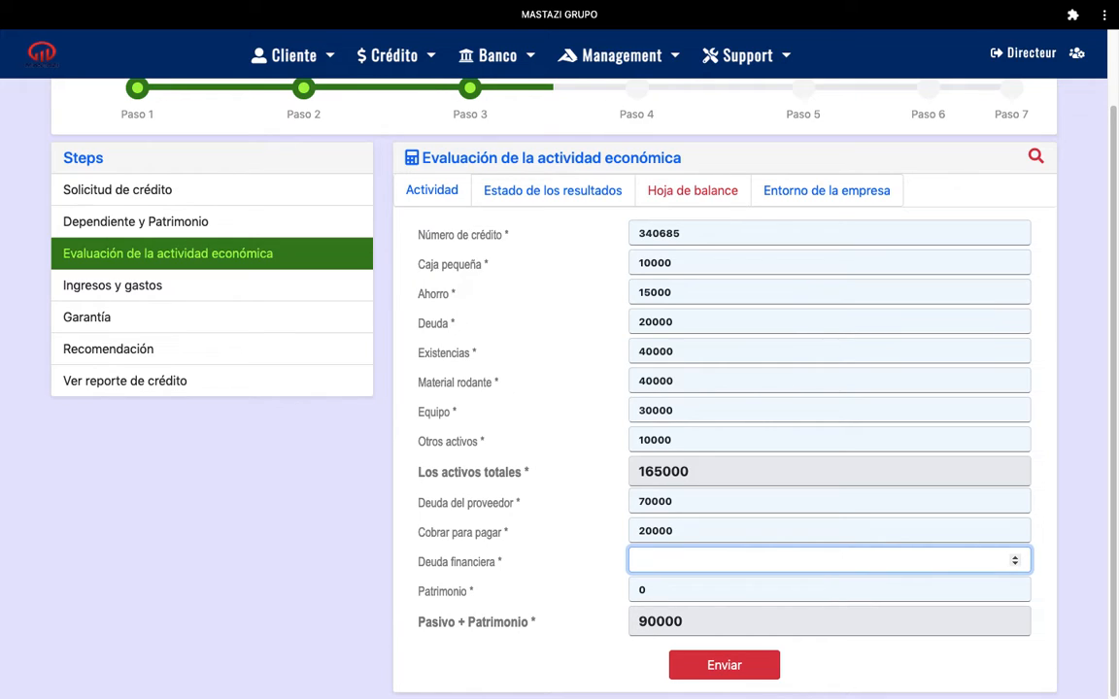
type("50000")
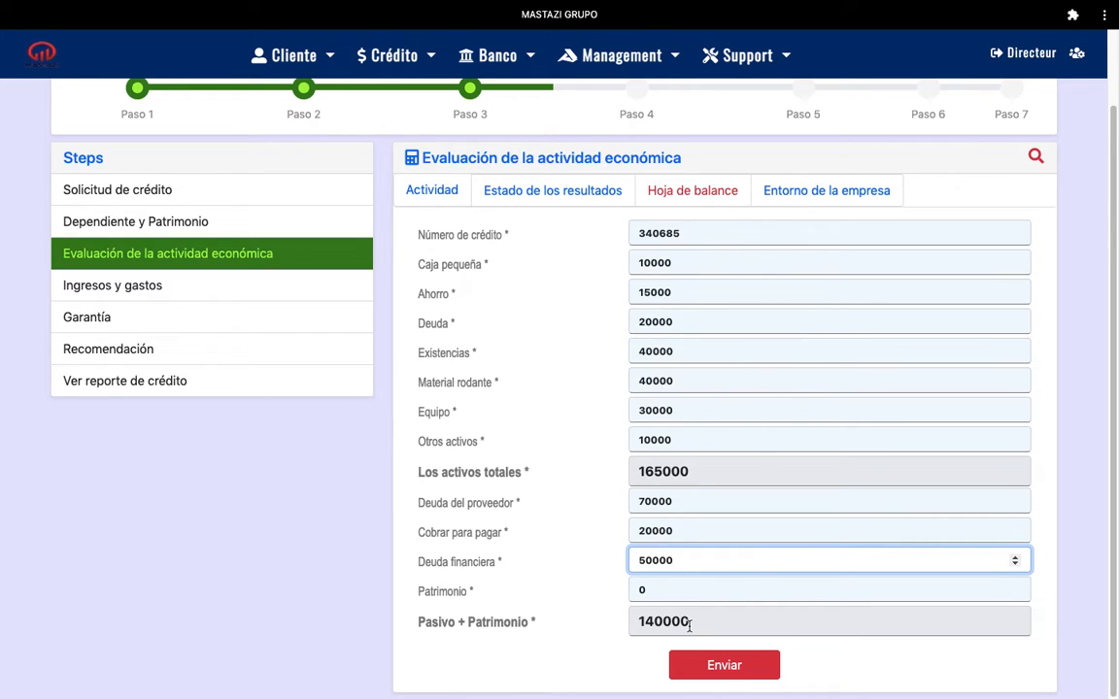
left_click(652, 591)
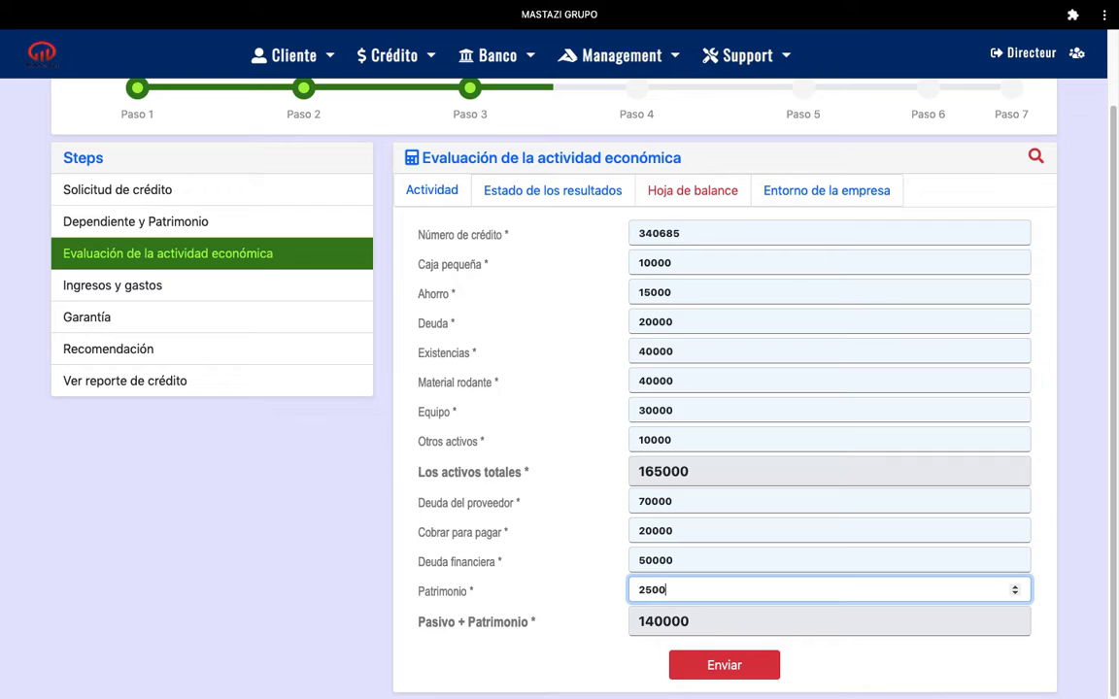
left_click(571, 628)
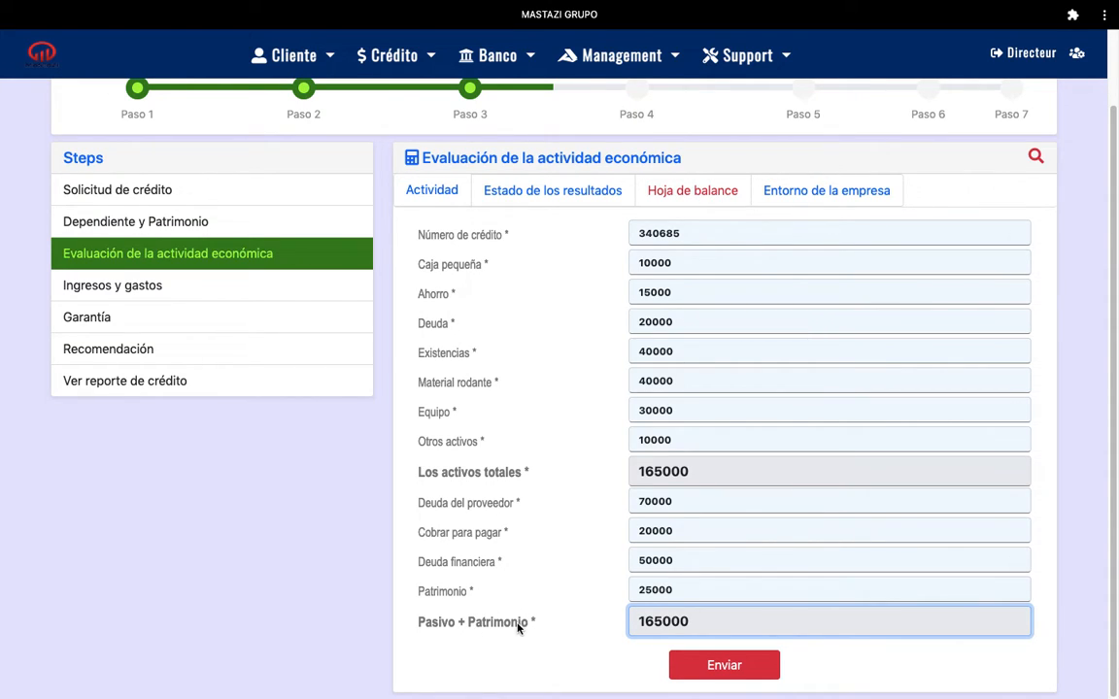
left_click(738, 666)
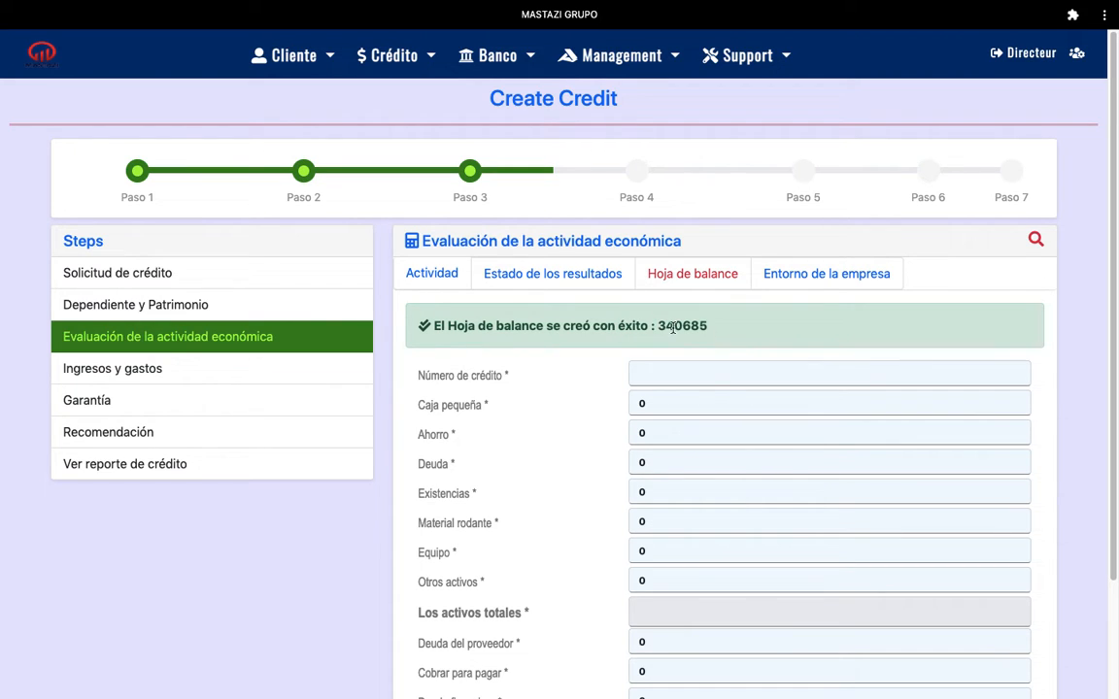
left_click_drag(658, 326, 708, 325)
key("super+c")
left_click(1036, 240)
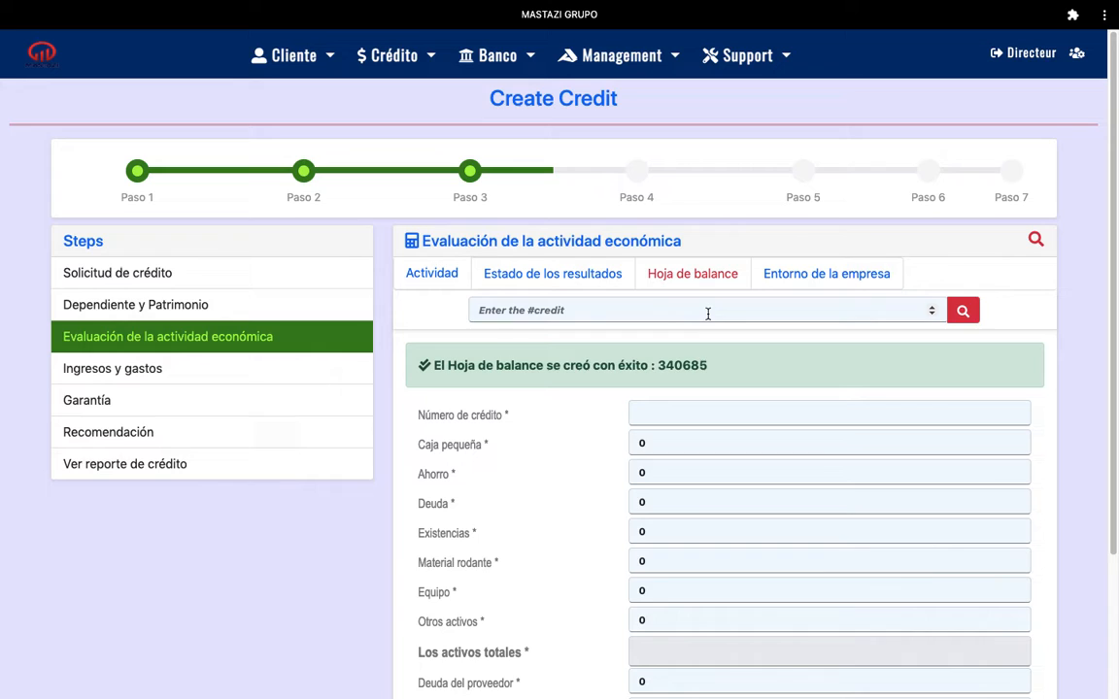
left_click(708, 313)
key("super+v")
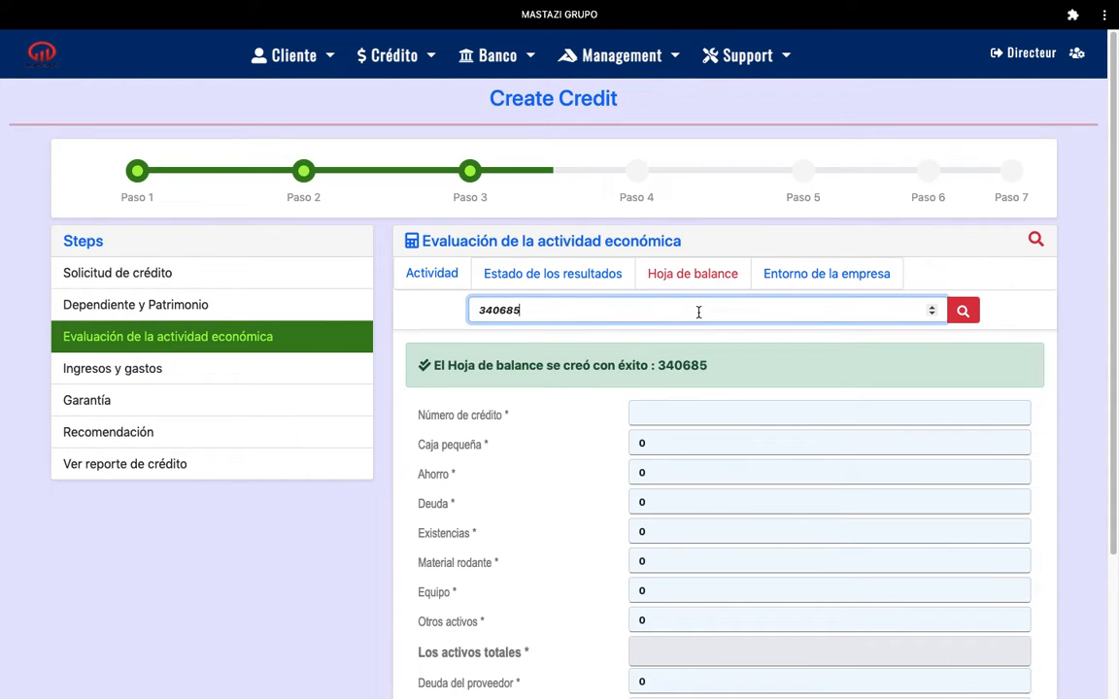
left_click(964, 312)
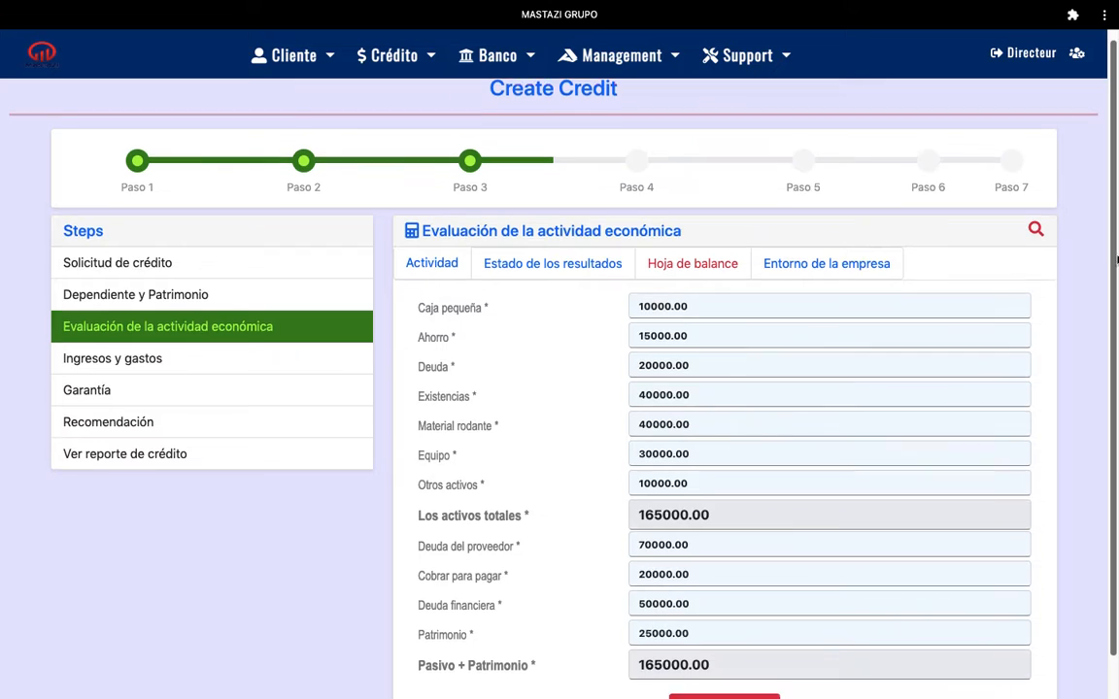
scroll(1068, 291, "down", 1)
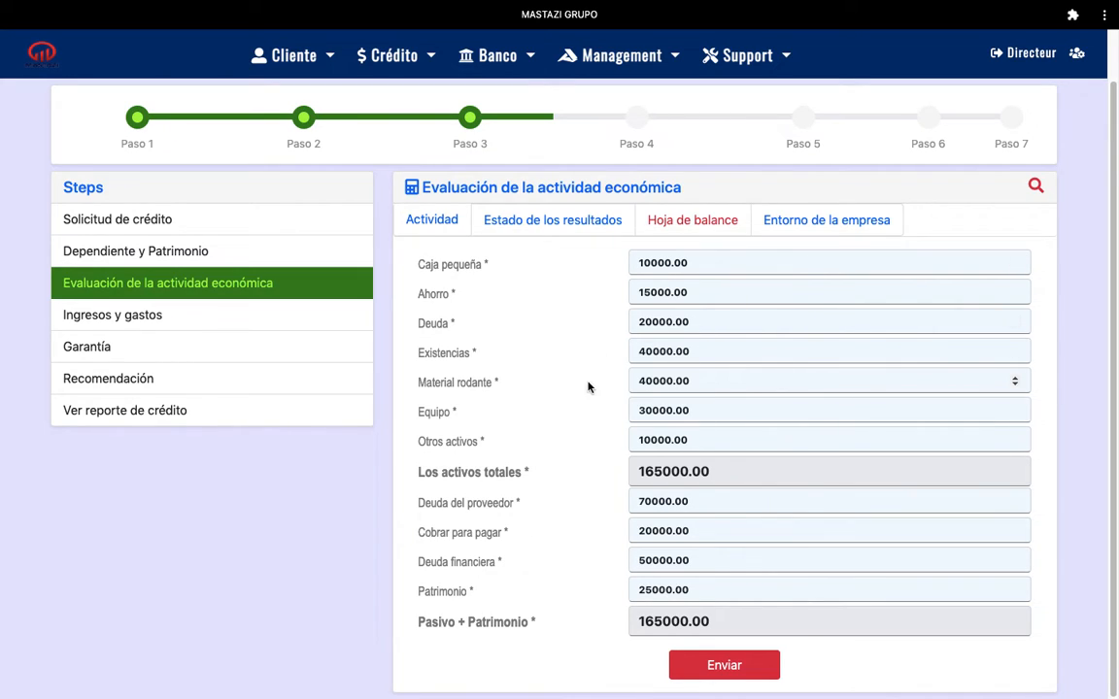
- Raise Ahorro to 25000 and submit, triggering the totals-must-match warning (175000 vs 165000)
left_click(647, 292)
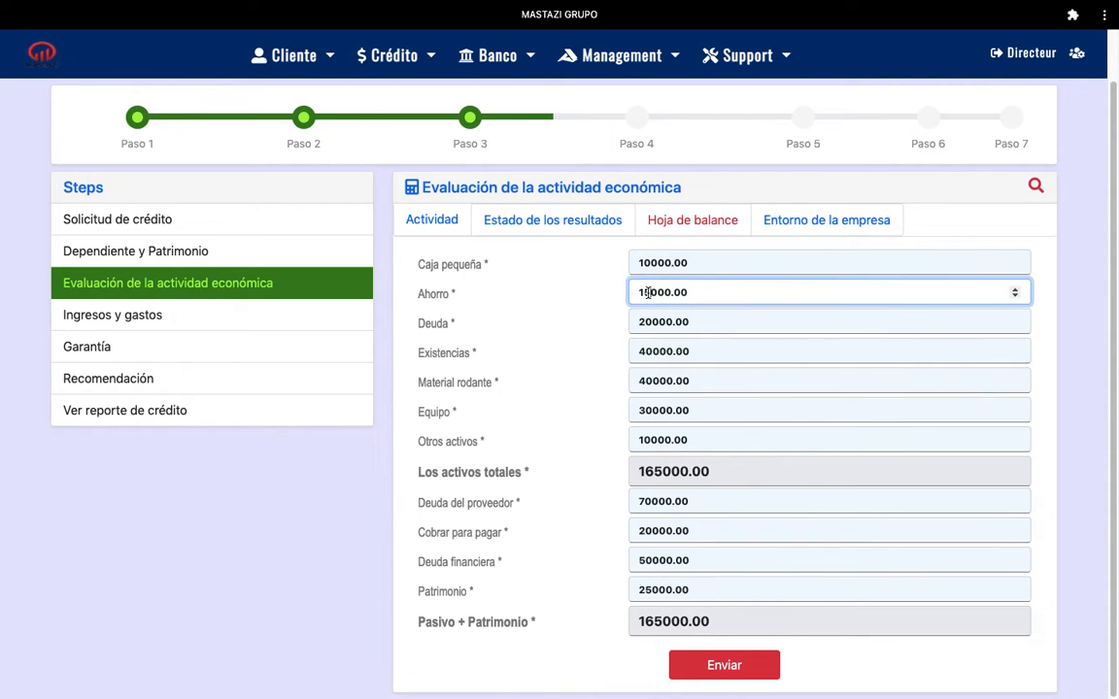
key("BackSpace")
type("2")
key("Tab")
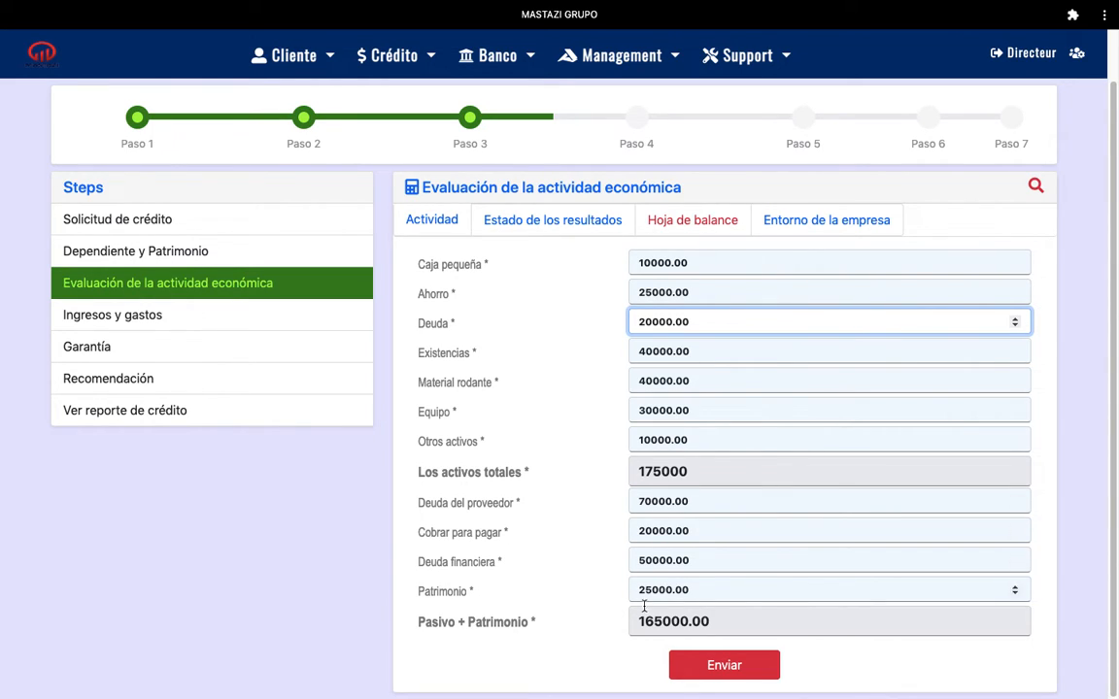
left_click(735, 666)
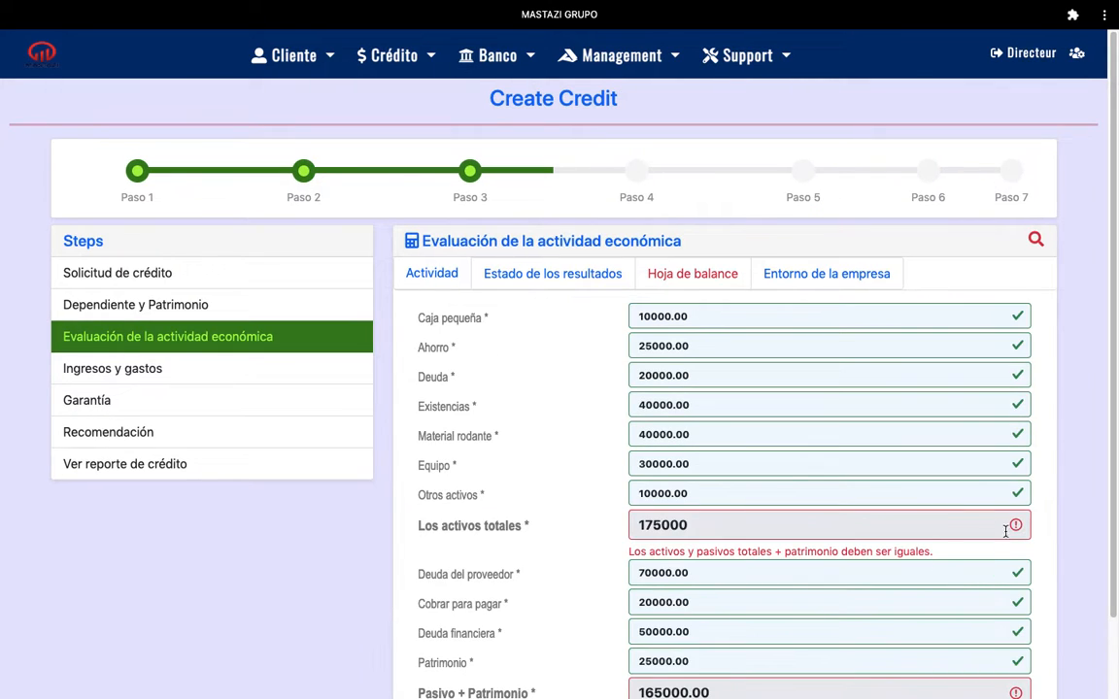
- Correct Patrimonio to 35000 so both totals reach 175000, and resubmit the balance
scroll(1112, 387, "down", 3)
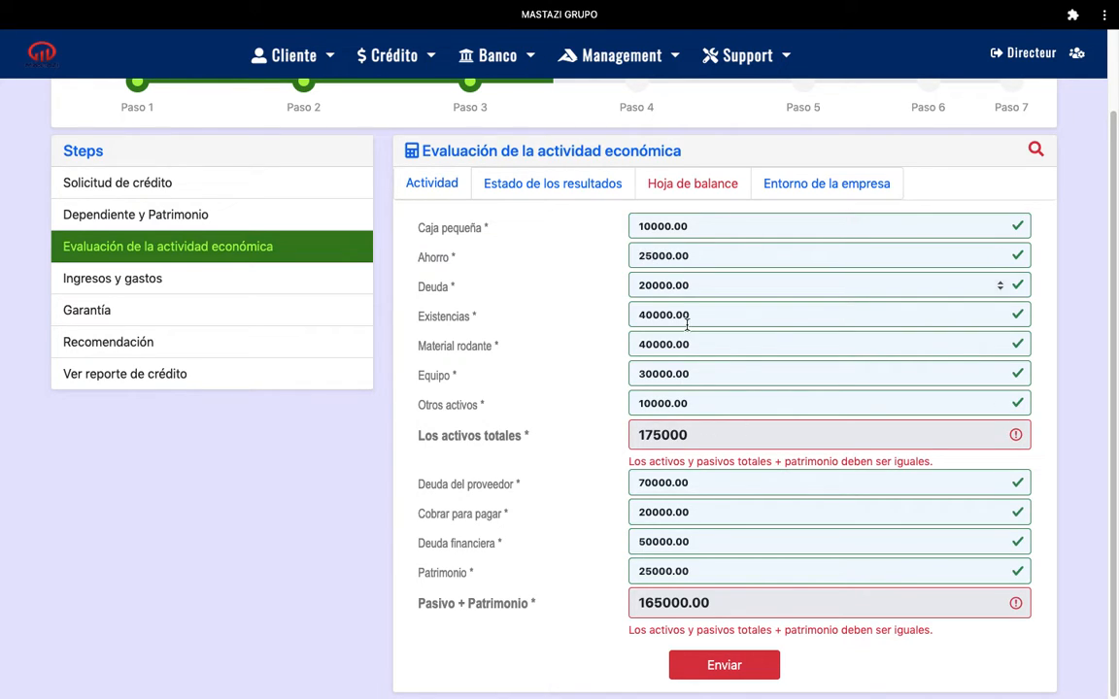
left_click_drag(638, 571, 694, 572)
type("4000")
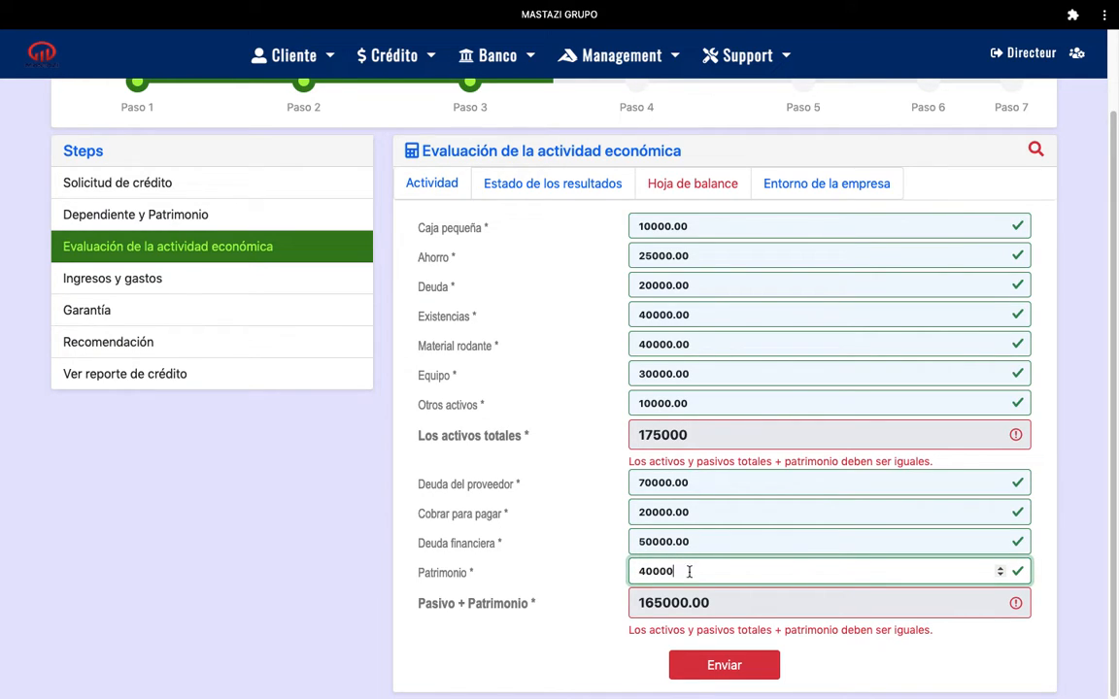
left_click(566, 656)
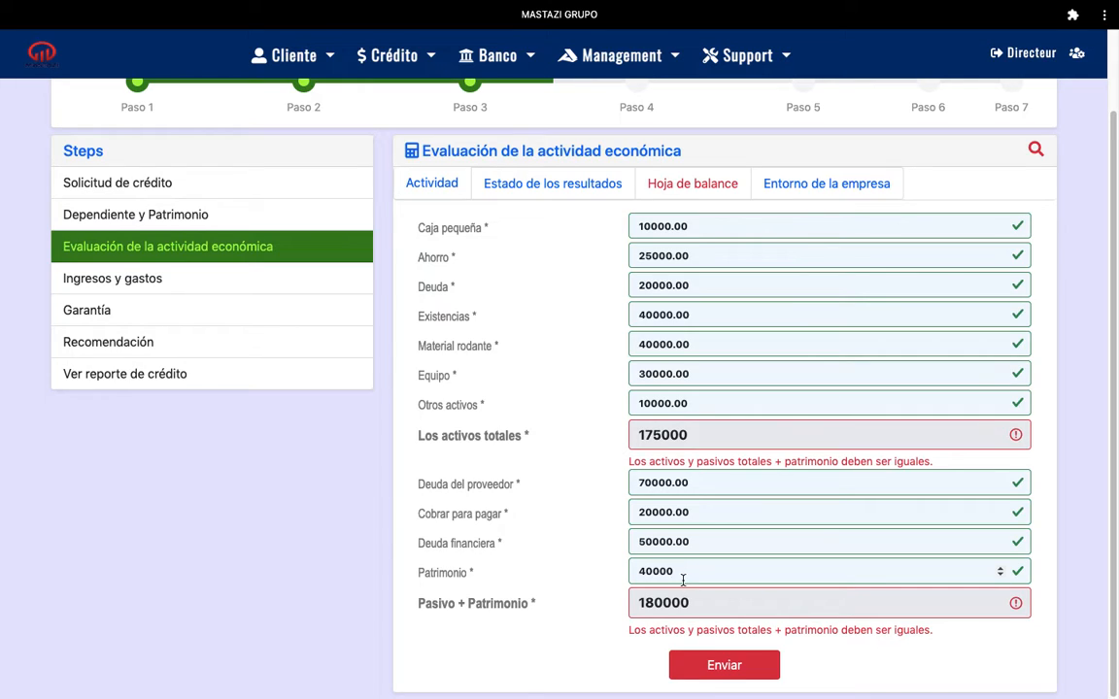
left_click_drag(683, 573, 631, 572)
type("3500")
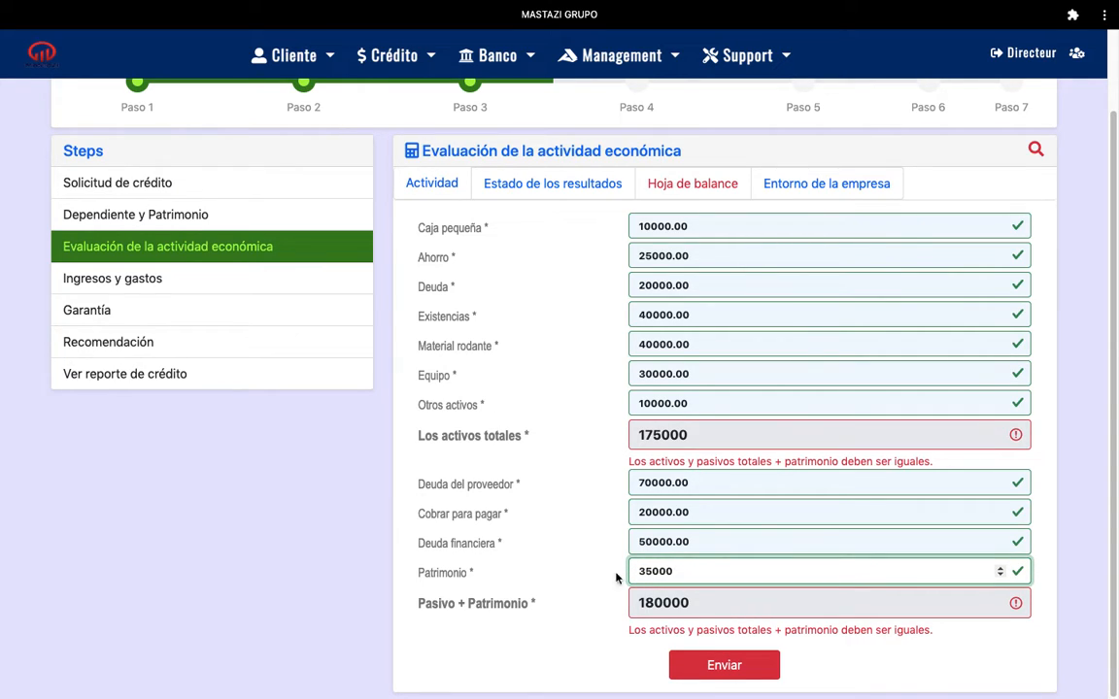
left_click(515, 650)
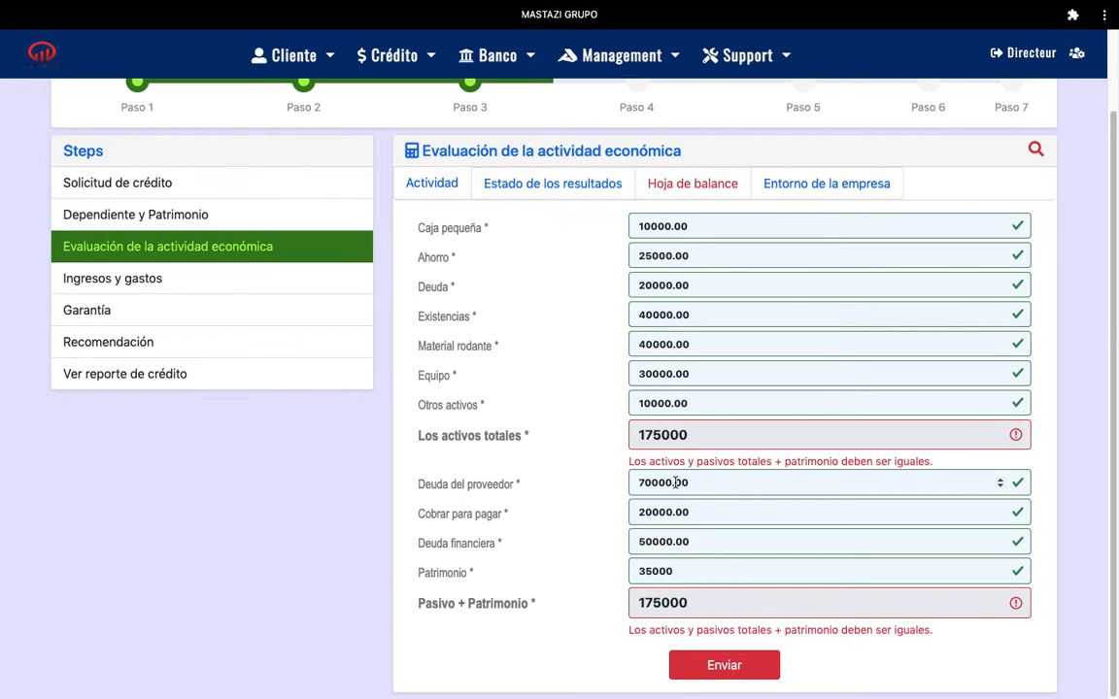
left_click(723, 666)
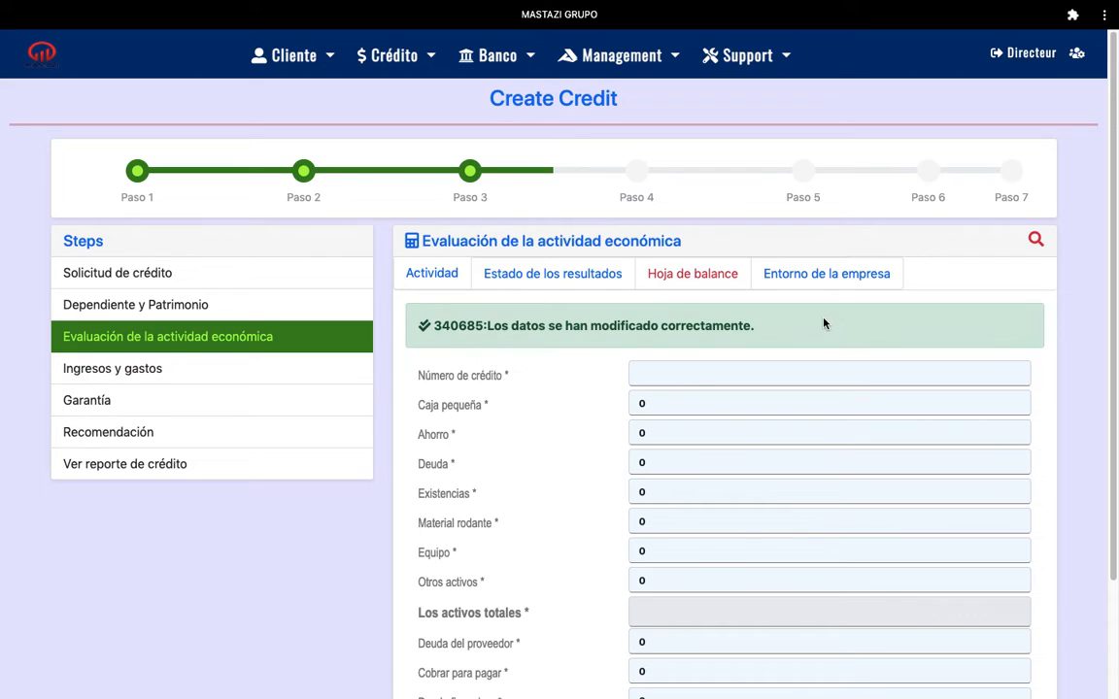
left_click(829, 277)
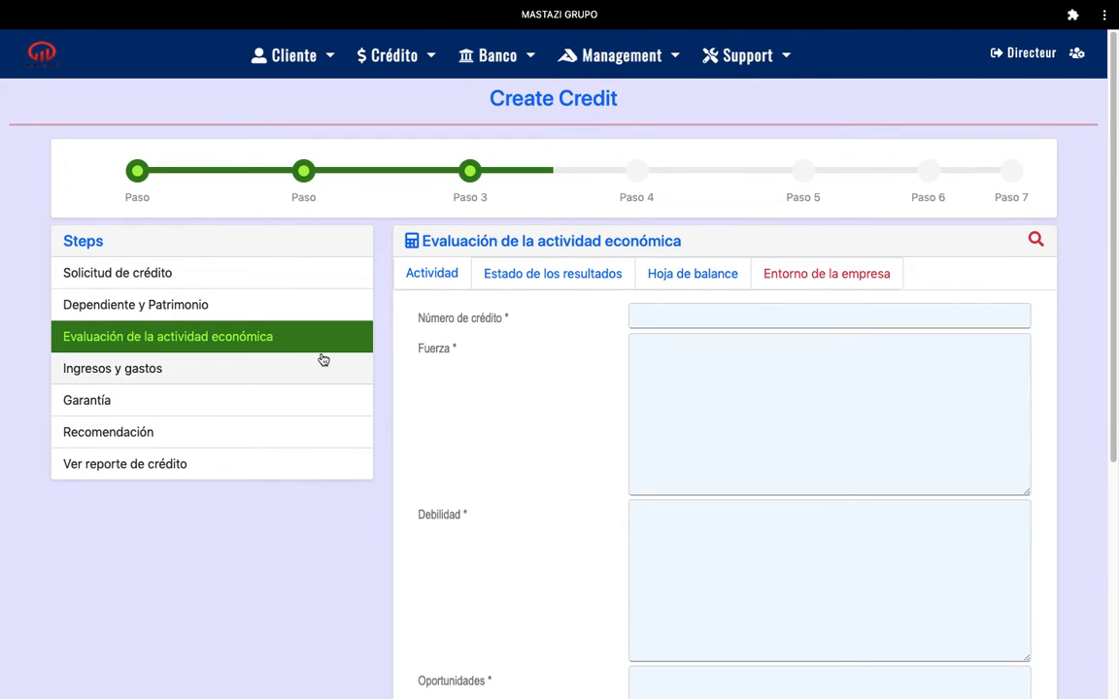
scroll(1115, 262, "down", 1)
left_click_drag(1115, 263, 1110, 304)
left_click_drag(1110, 218, 1096, 245)
left_click(686, 282)
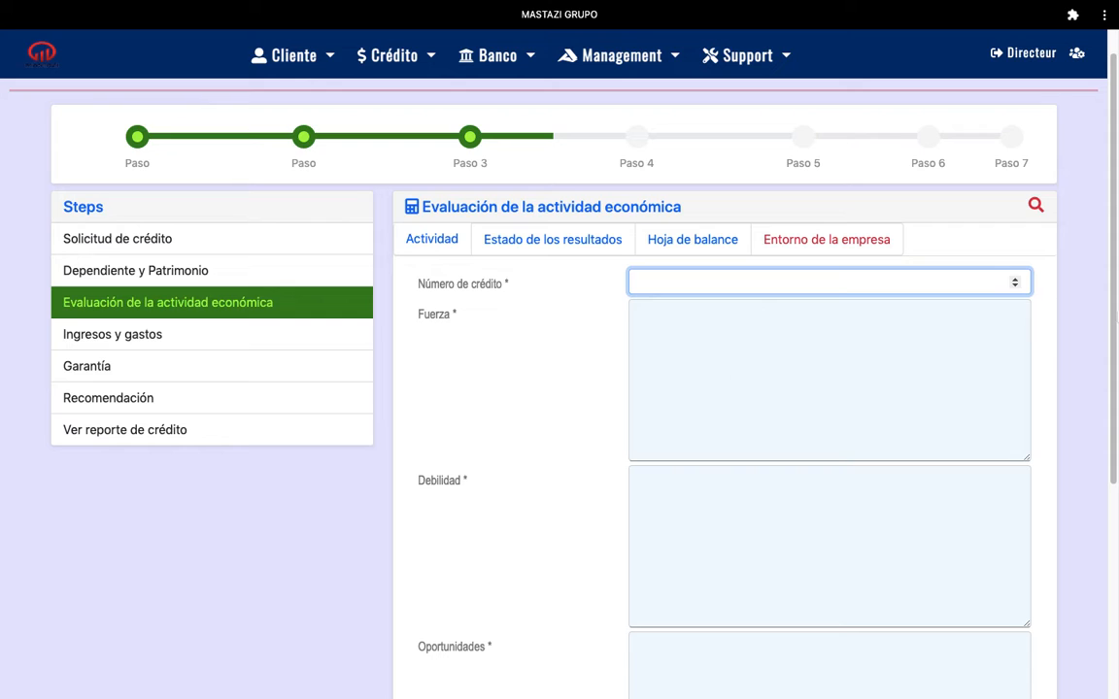
left_click_drag(1111, 245, 1110, 323)
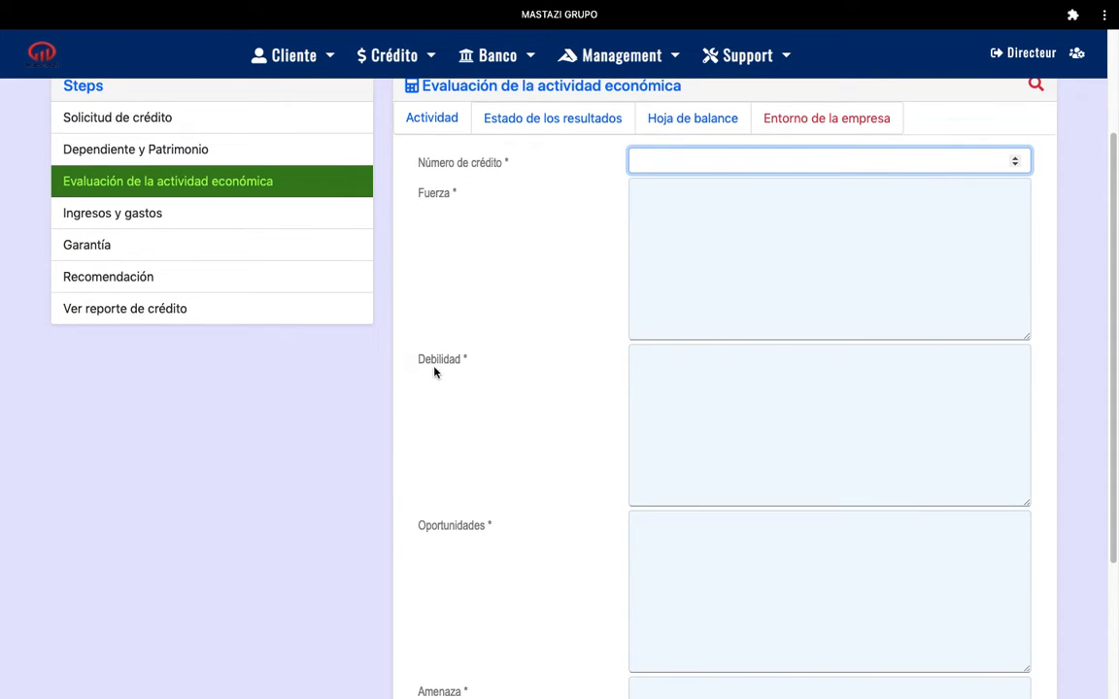
scroll(1110, 380, "down", 3)
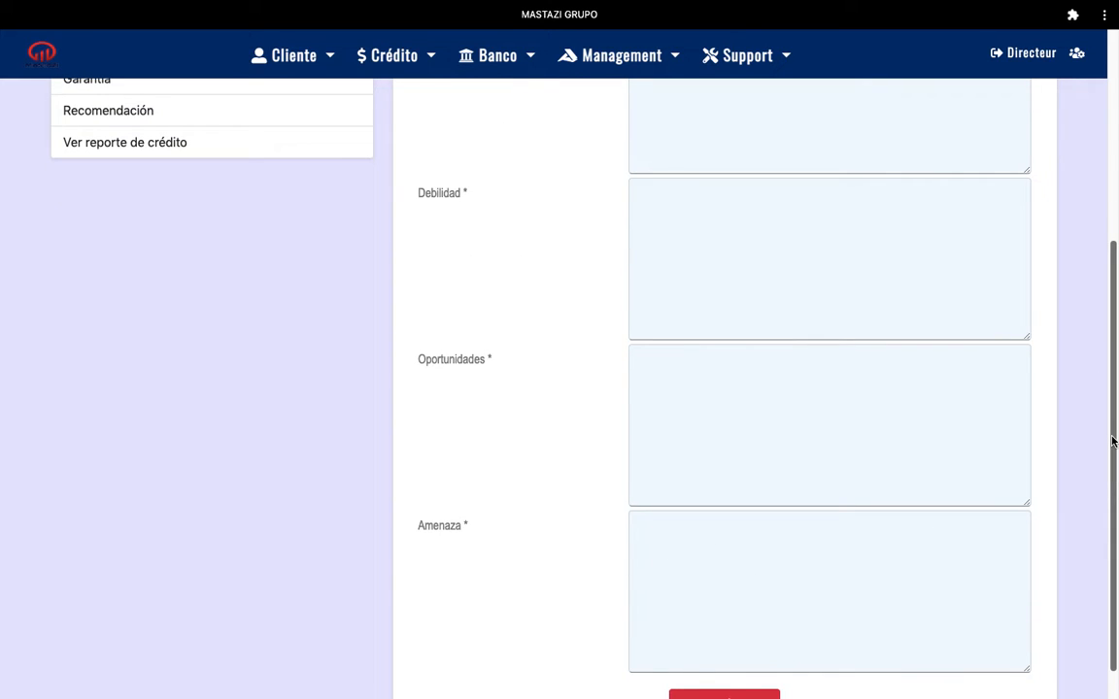
scroll(1114, 372, "up", 1)
scroll(1113, 372, "up", 2)
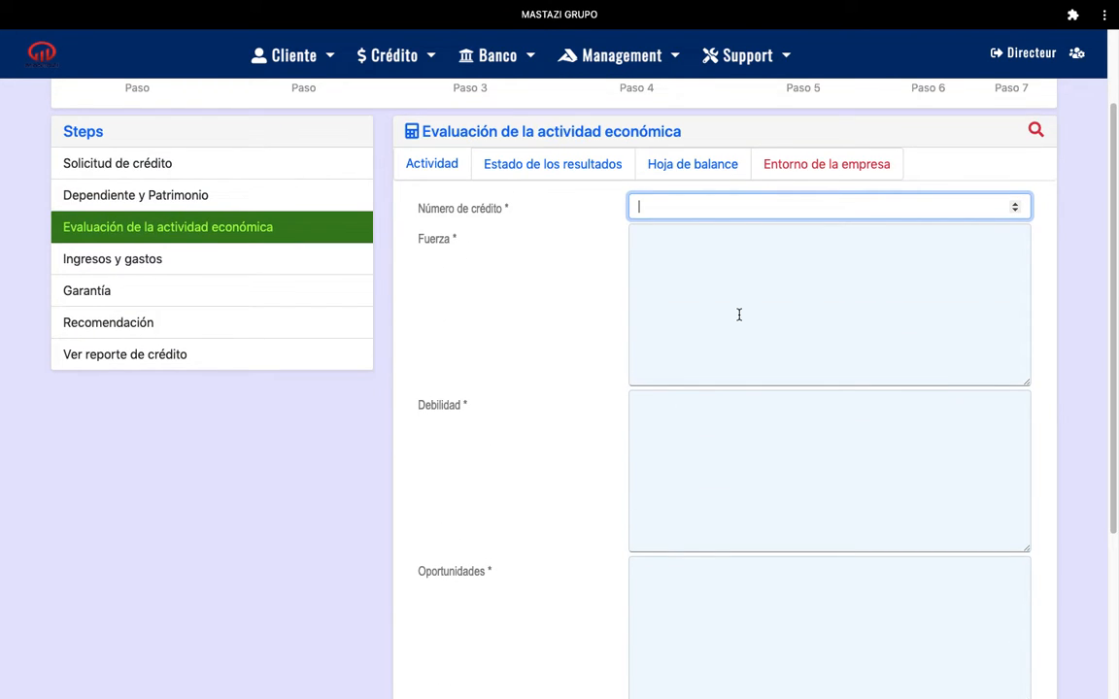
left_click(688, 254)
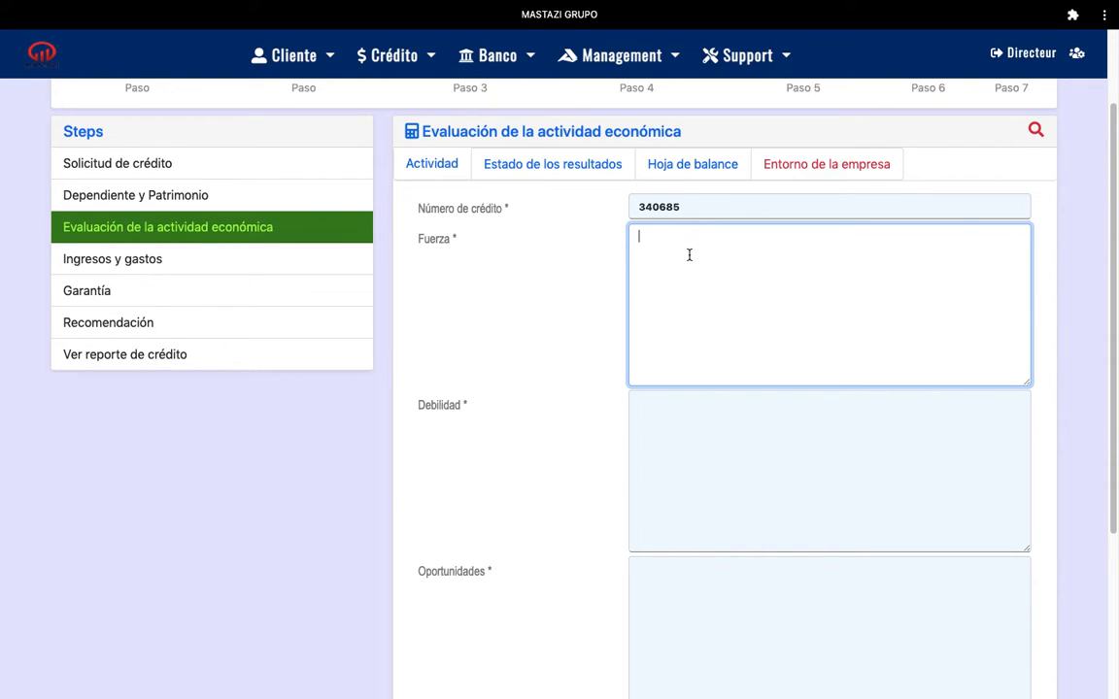
- Write three strengths in Fuerza, starting with 'bizniz lan nan yon bon endroit'
type("biz la")
key("BackSpace")
key("BackSpace")
type("niz lan byen si")
key("BackSpace")
key("BackSpace")
key("BackSpace")
key("BackSpace")
key("BackSpace")
key("BackSpace")
key("BackSpace")
key("BackSpace")
key("BackSpace")
key("BackSpace")
type("an nan yon bon endroit")
key("Return")
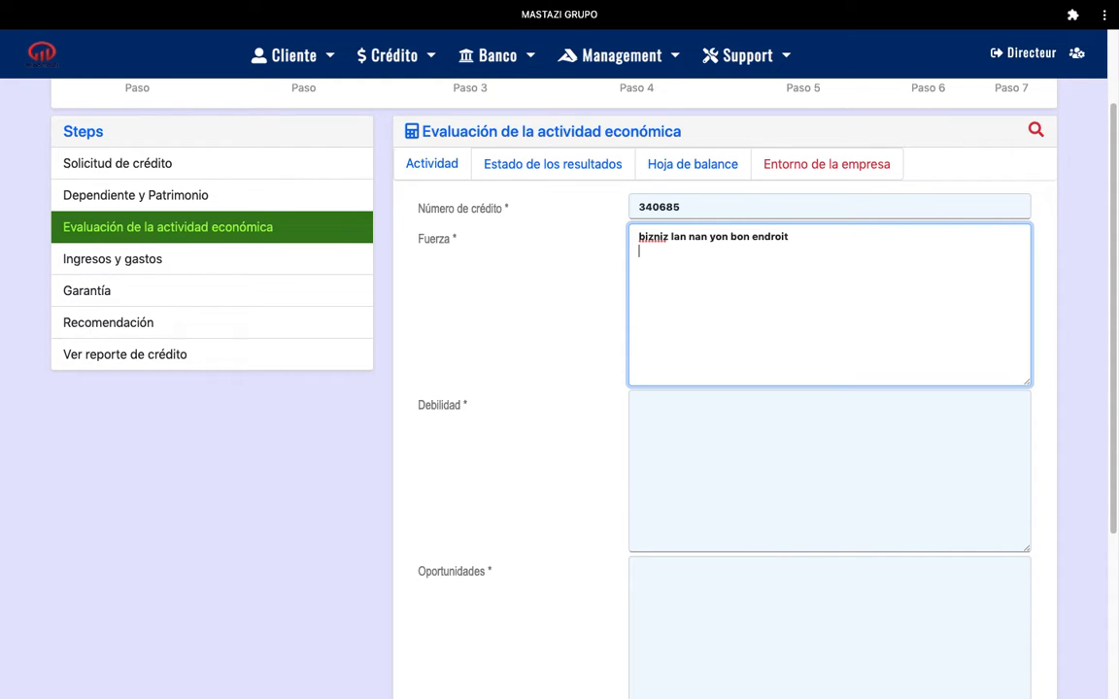
type("Biznis la lontan li gen")
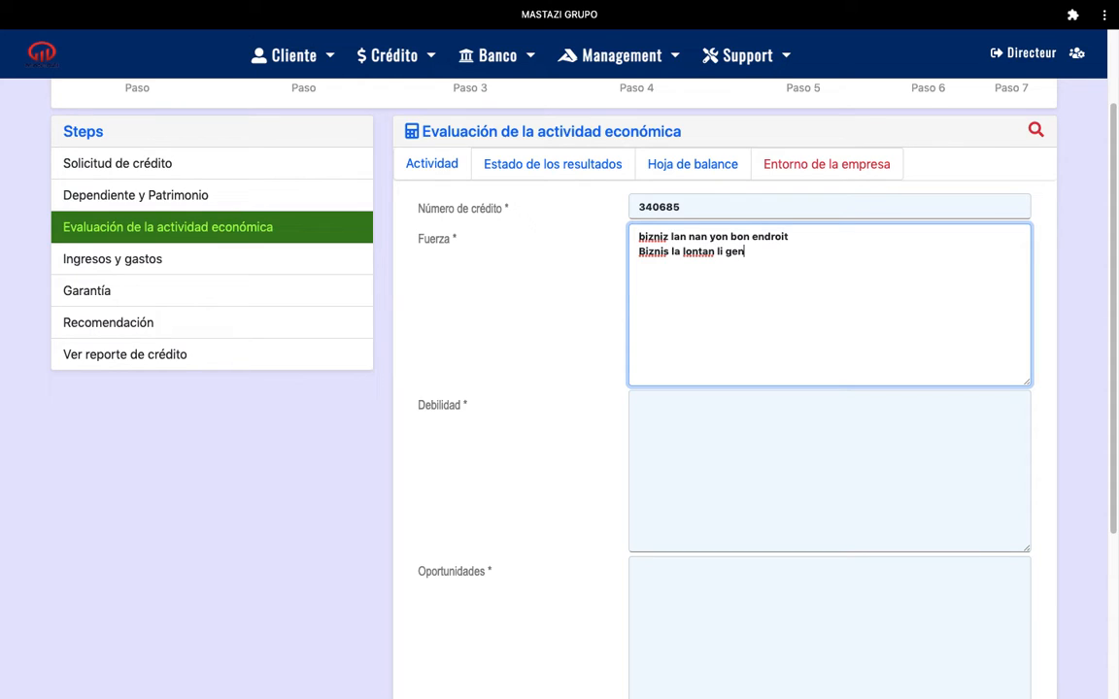
type(" anpil client")
key("Return")
type("Moun kap jere biz")
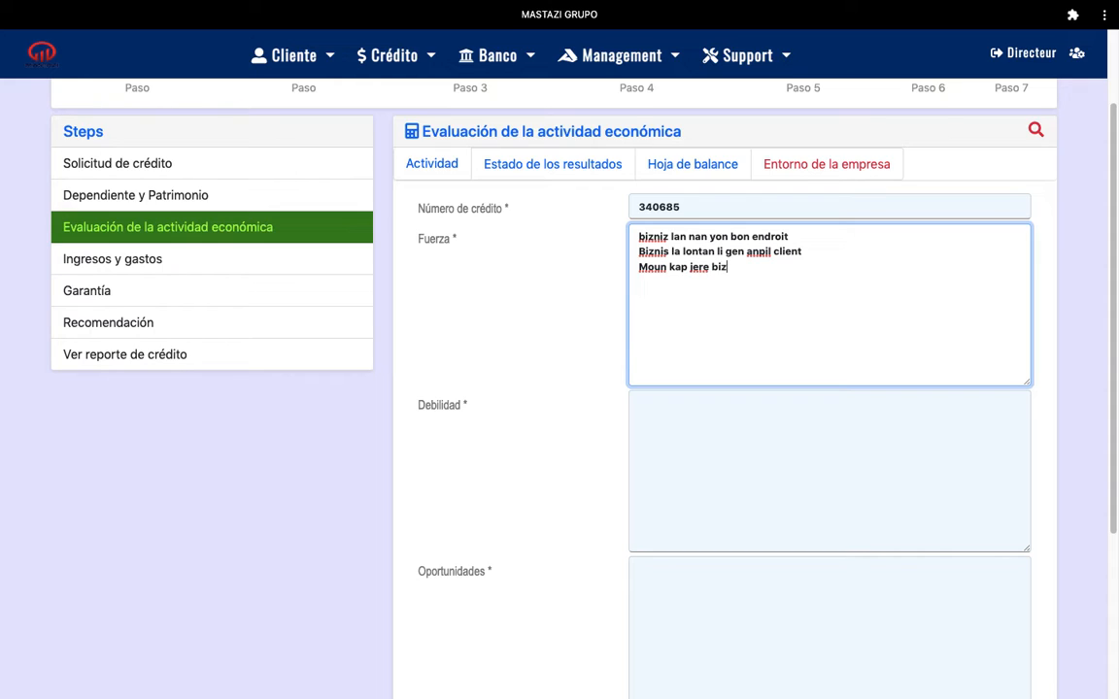
type("nis konn jere biznis")
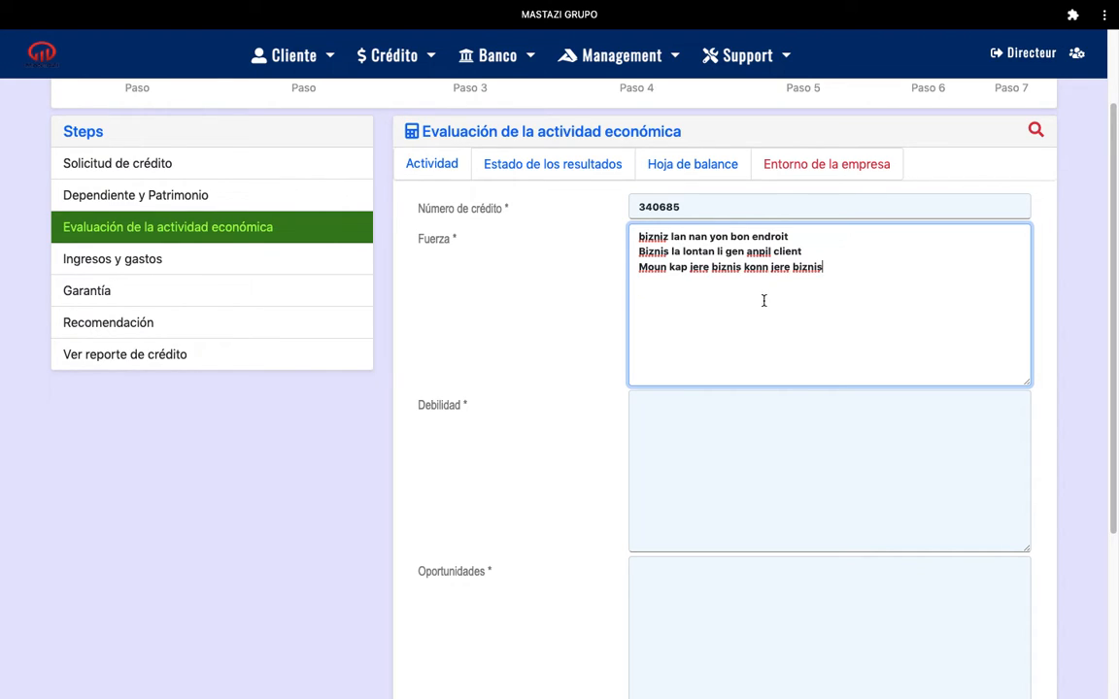
scroll(1111, 225, "down", 2)
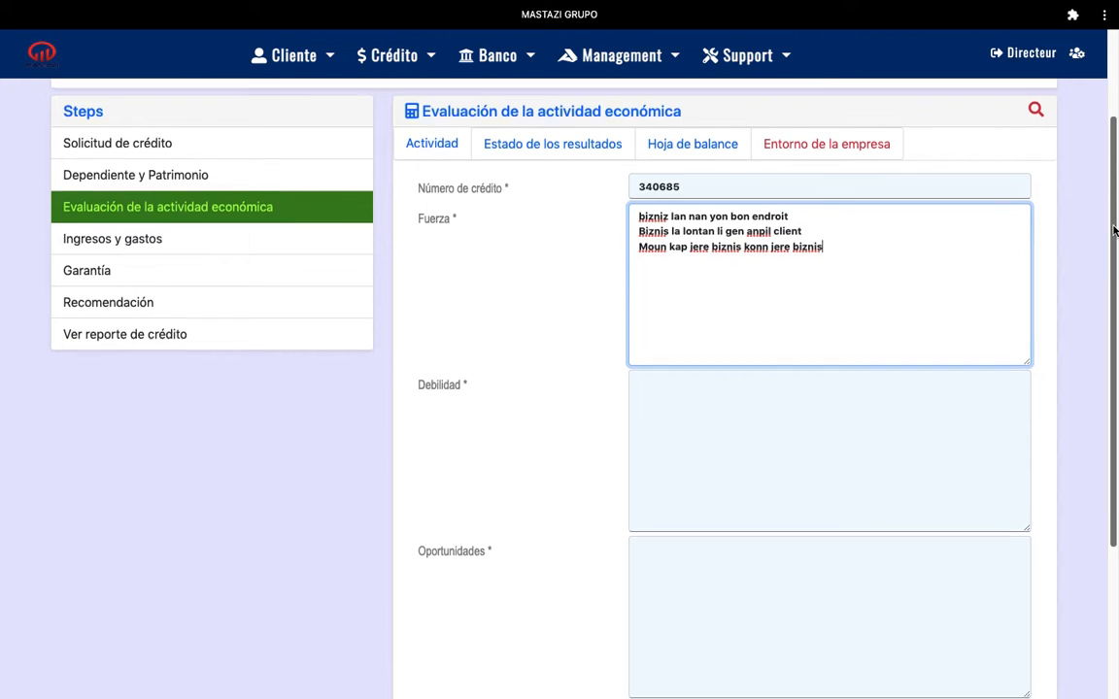
- Enter four weaknesses in Debilidad, from 'Biznis lan pa ouvè chak jou' to 'Biznis lan vann pi chè pase lot biznis yo'
left_click(644, 320)
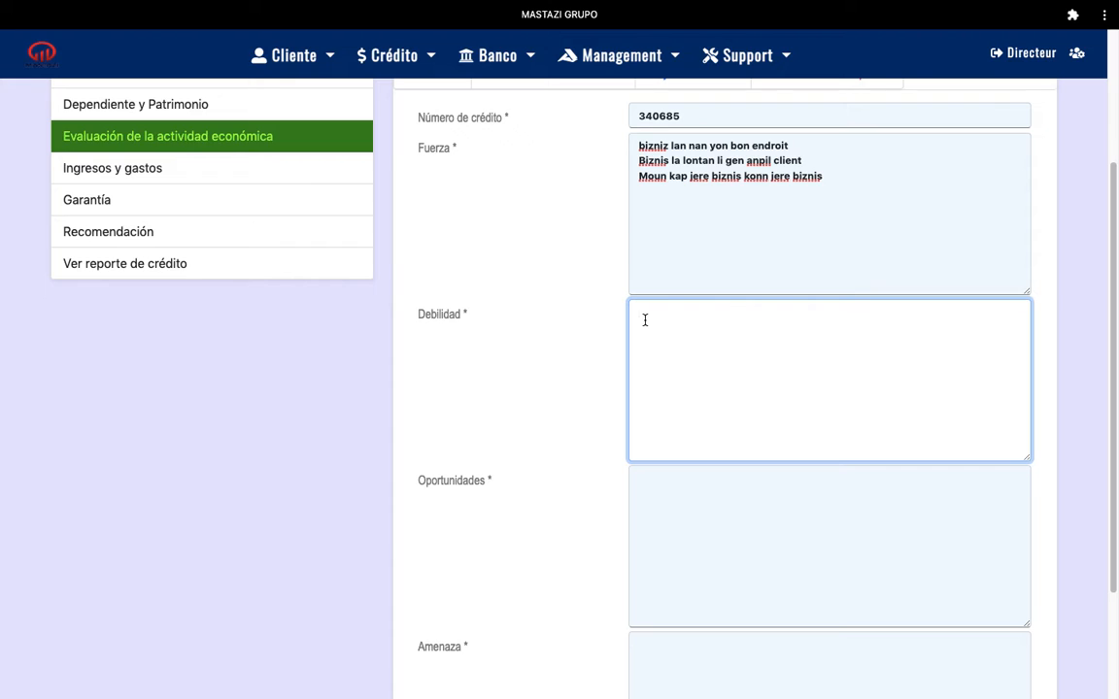
type("Biznis la")
type("n pa ouv")
type("e")
type("1")
type(" chak")
type(" jou")
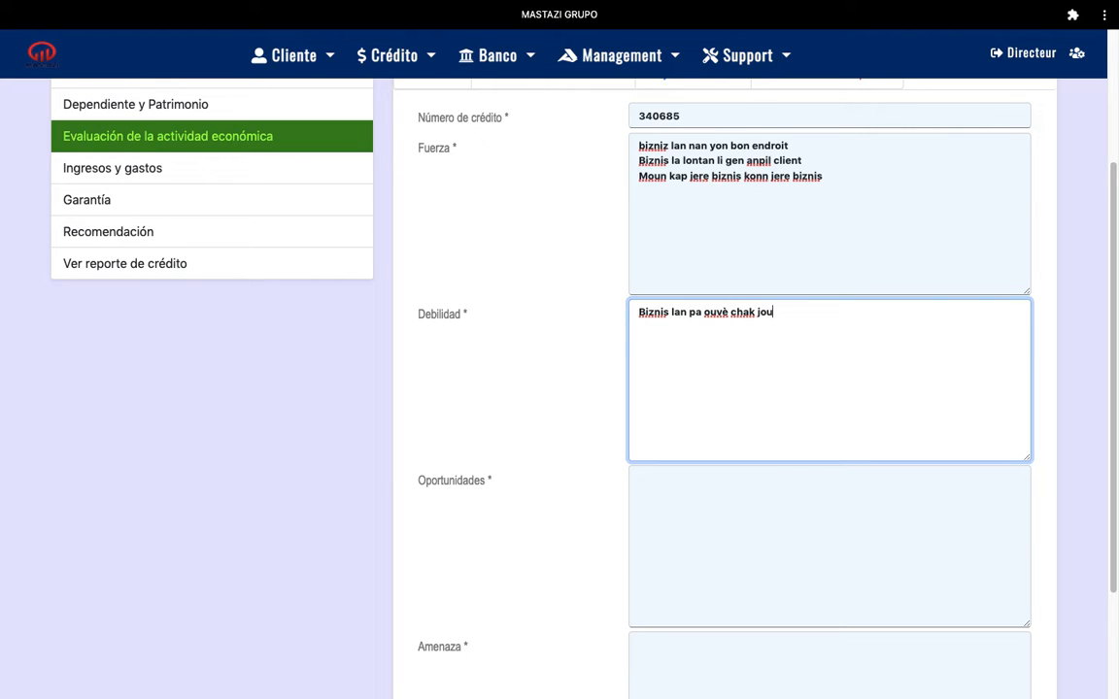
key("Return")
type("Moun kap vann nan ")
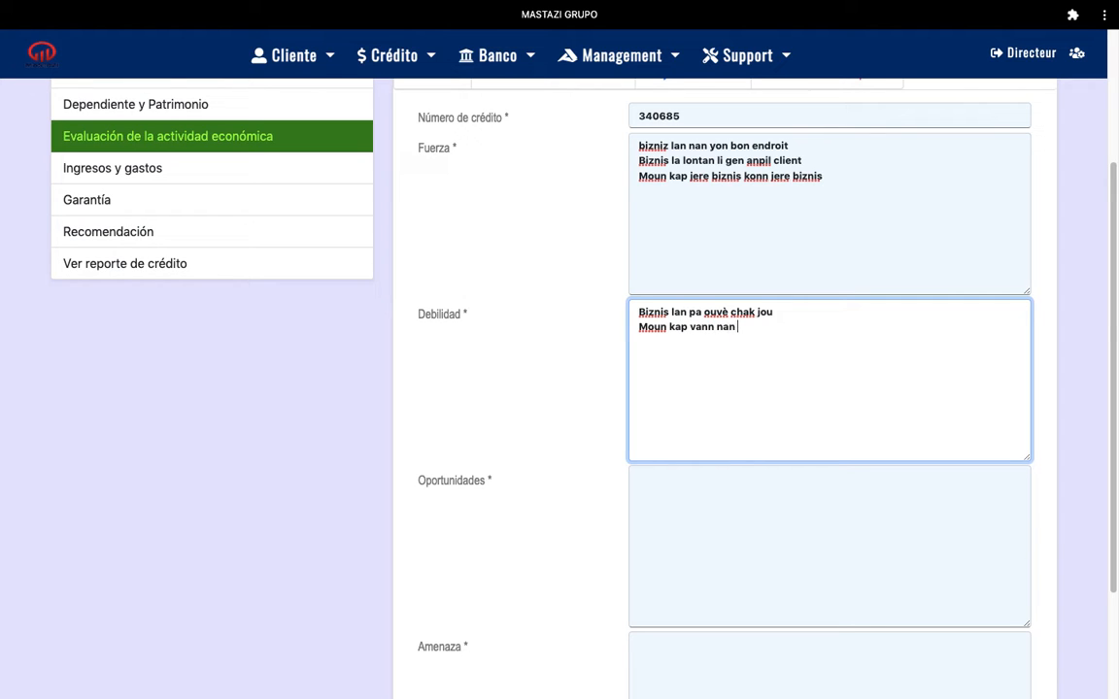
type("biznis lan pa konn")
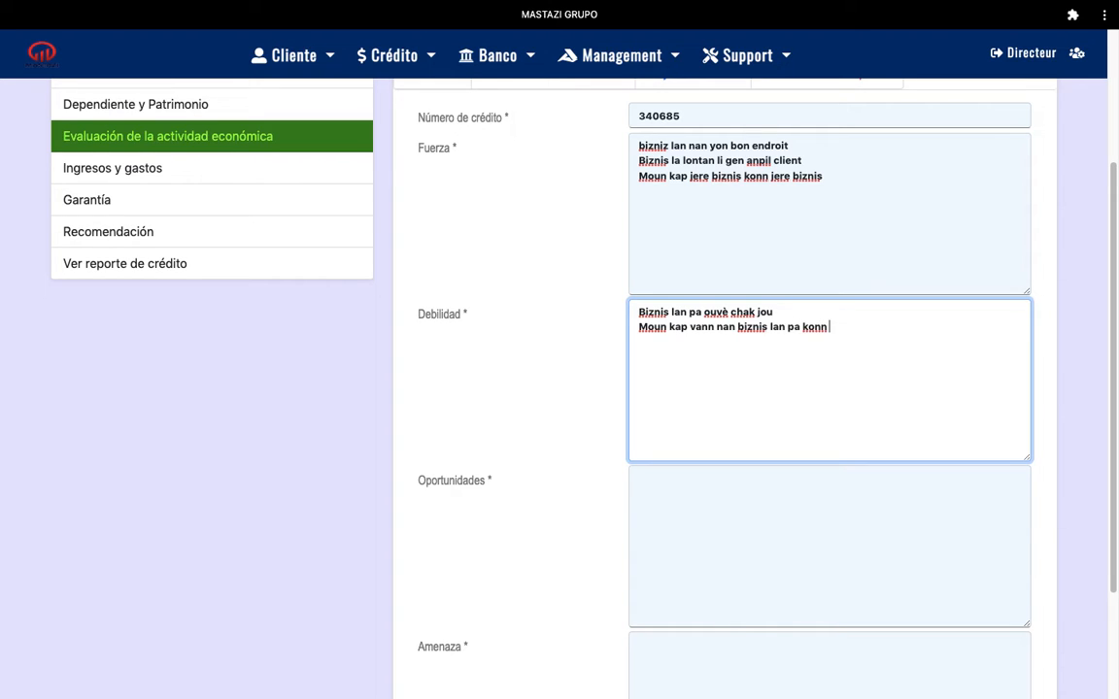
type(" akeyi moun bien")
key("Return")
type("An")
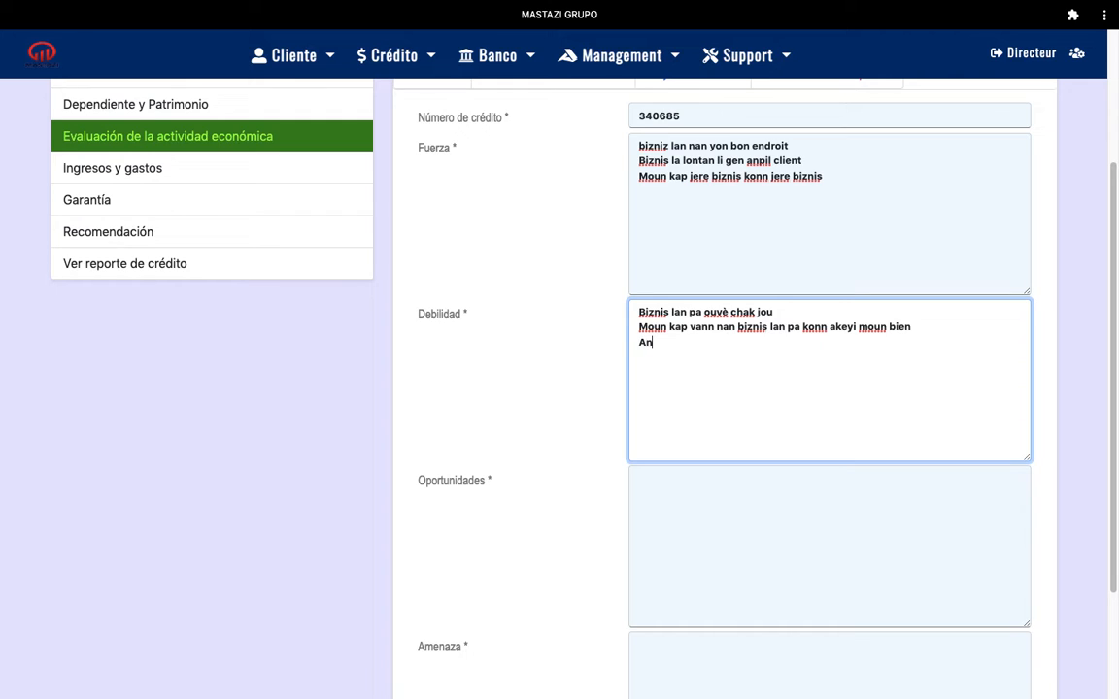
type("pil moun")
key("BackSpace")
key("BackSpace")
key("BackSpace")
key("BackSpace")
key("BackSpace")
key("BackSpace")
key("BackSpace")
key("BackSpace")
key("BackSpace")
key("BackSpace")
type("gen kek kliyan ki plenyen pa")
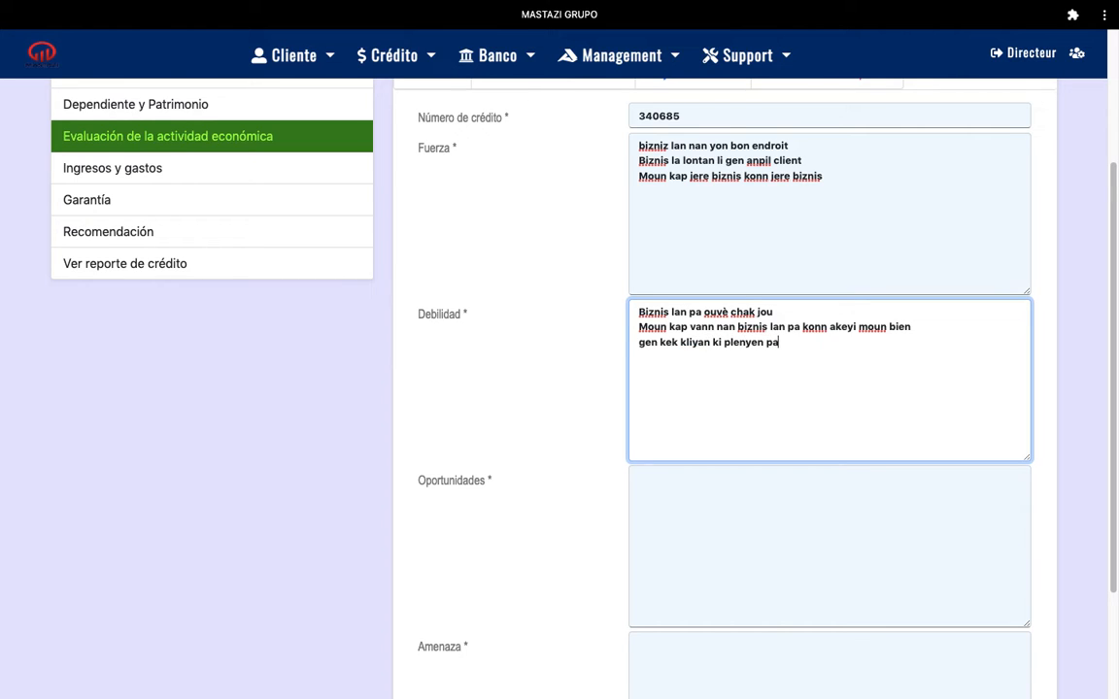
type("ske biznis lan pa prop")
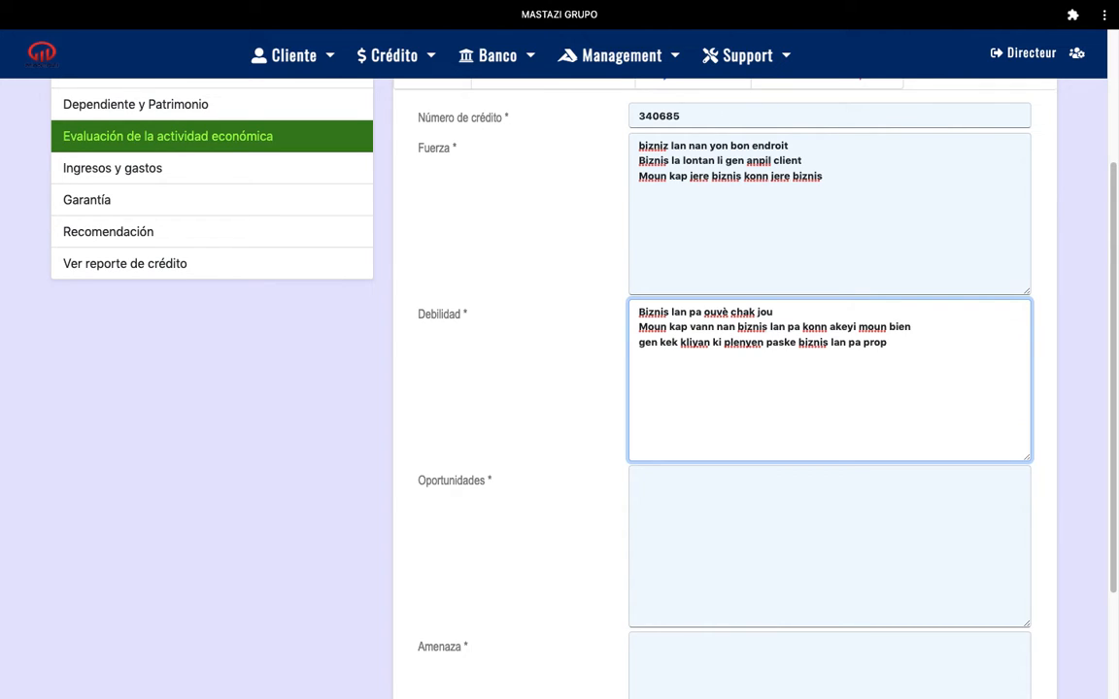
type("Biznis lan vann pi che")
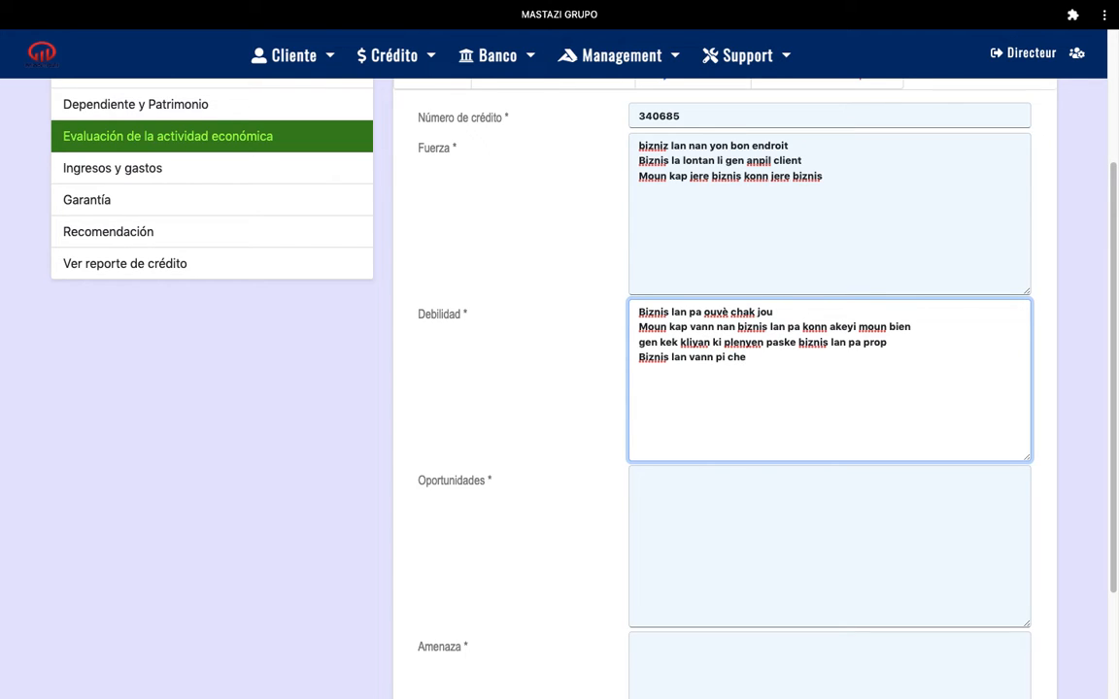
type("1 pase lot biznis yo")
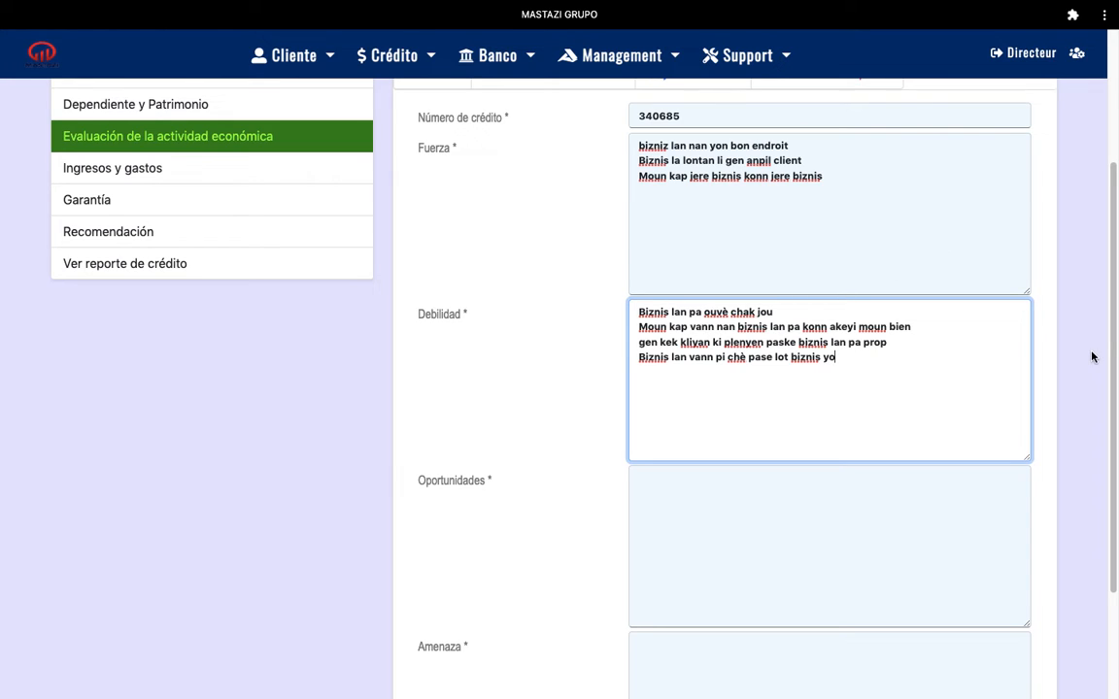
scroll(1115, 411, "down", 3)
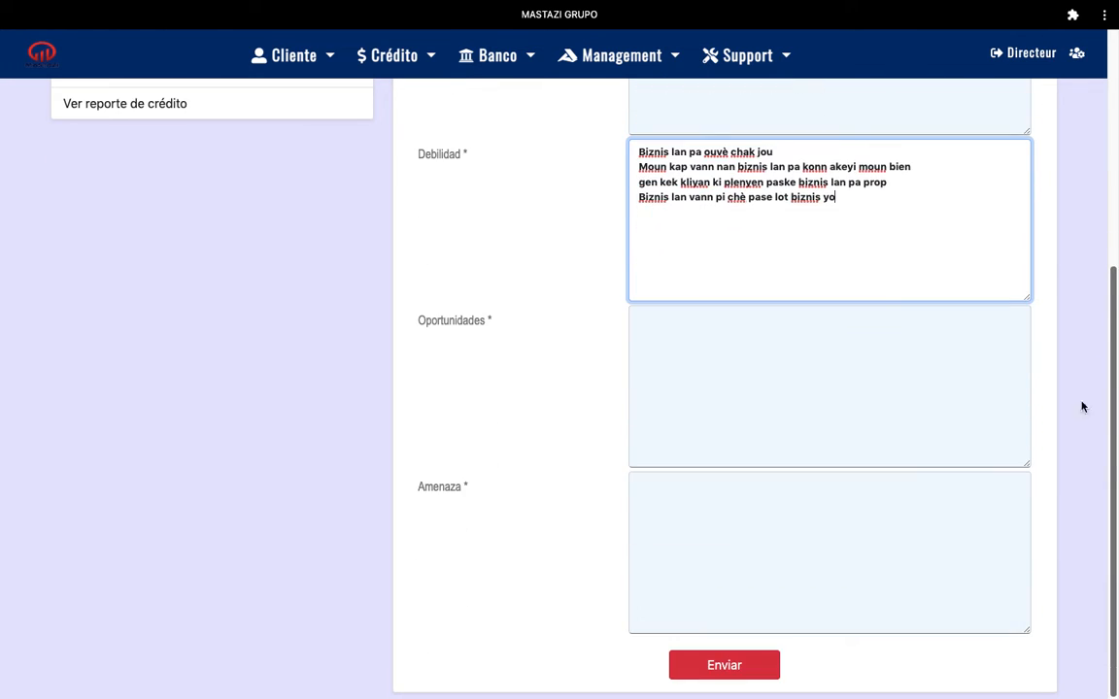
- Write 'Leta pa pran tax sou biznis sa' in Oportunidades, discarding a partial second line
left_click(674, 322)
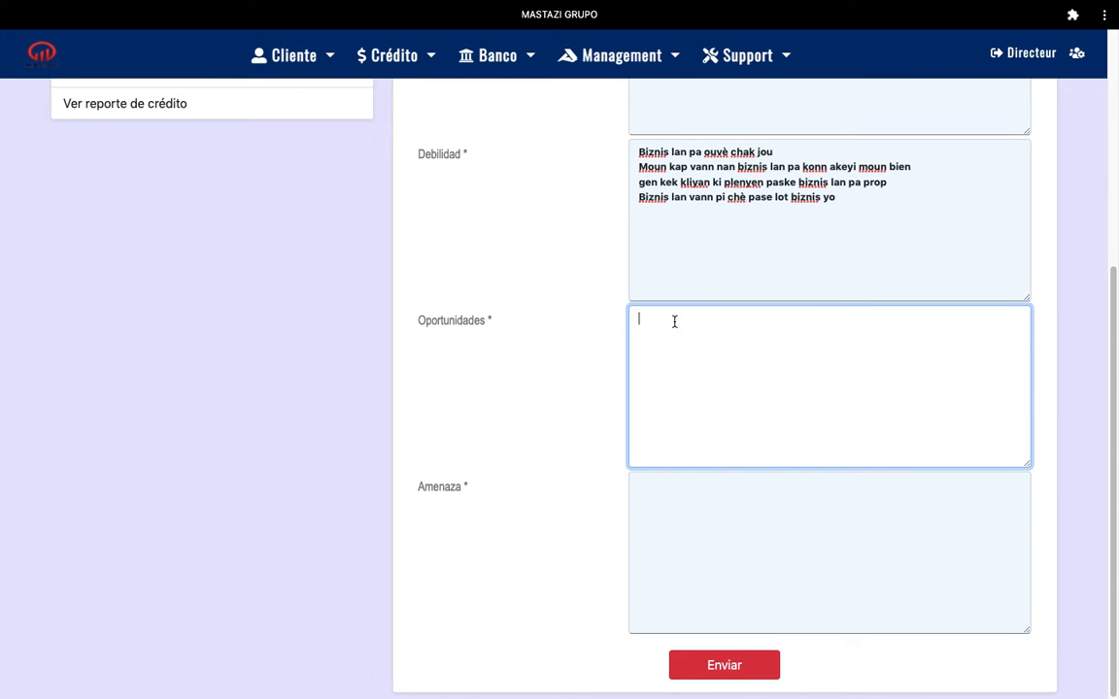
type("Leta pa pran tax sou biznis sa")
key("Return")
type("Leta gen")
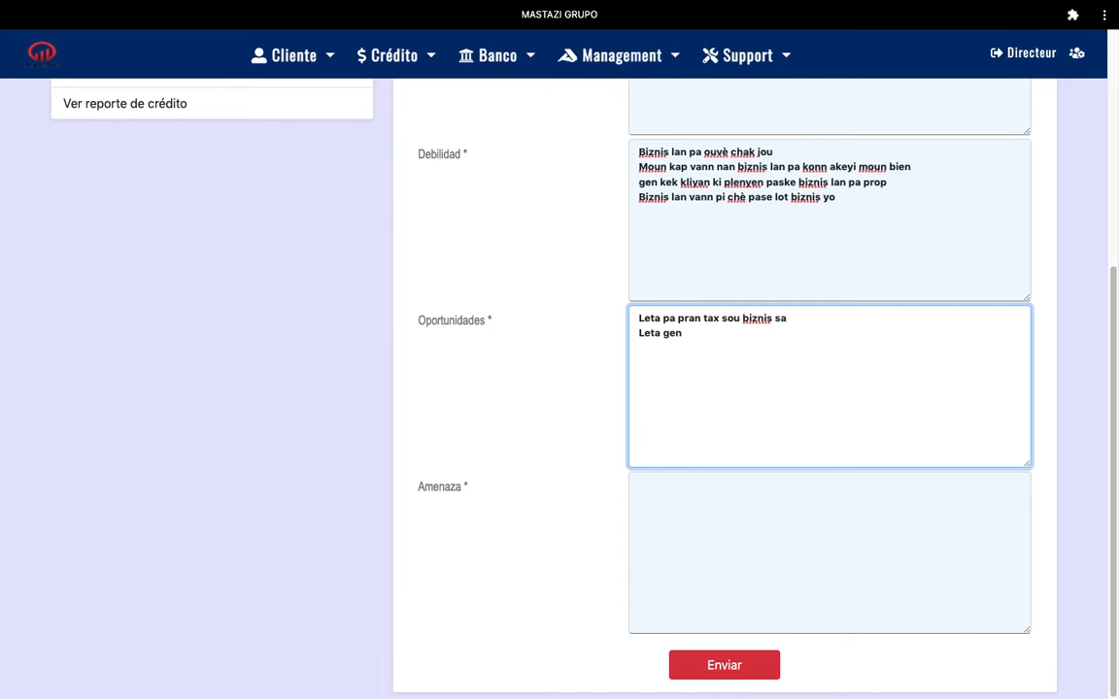
key("BackSpace")
key("BackSpace")
key("BackSpace")
key("BackSpace")
- Enter three threats in Amenaza, beginning 'Biznis la pa enregistre nan leta', and submit the analysis
left_click(654, 485)
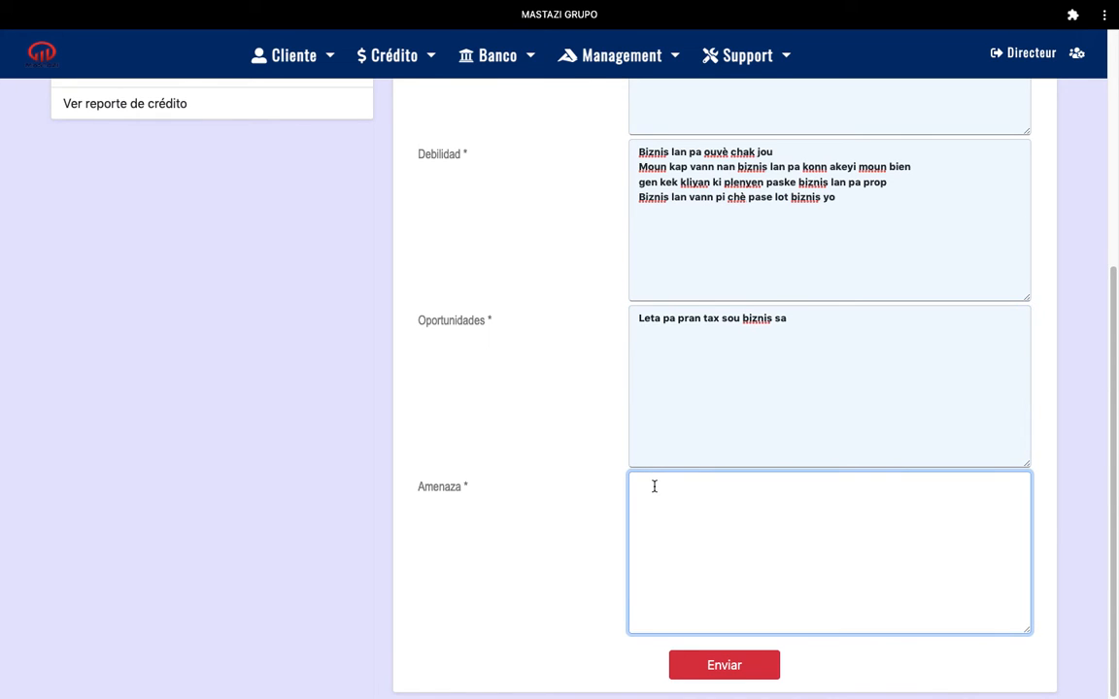
type("Biznis lan pa enregistre")
type("nan leta Biznis lan pa ")
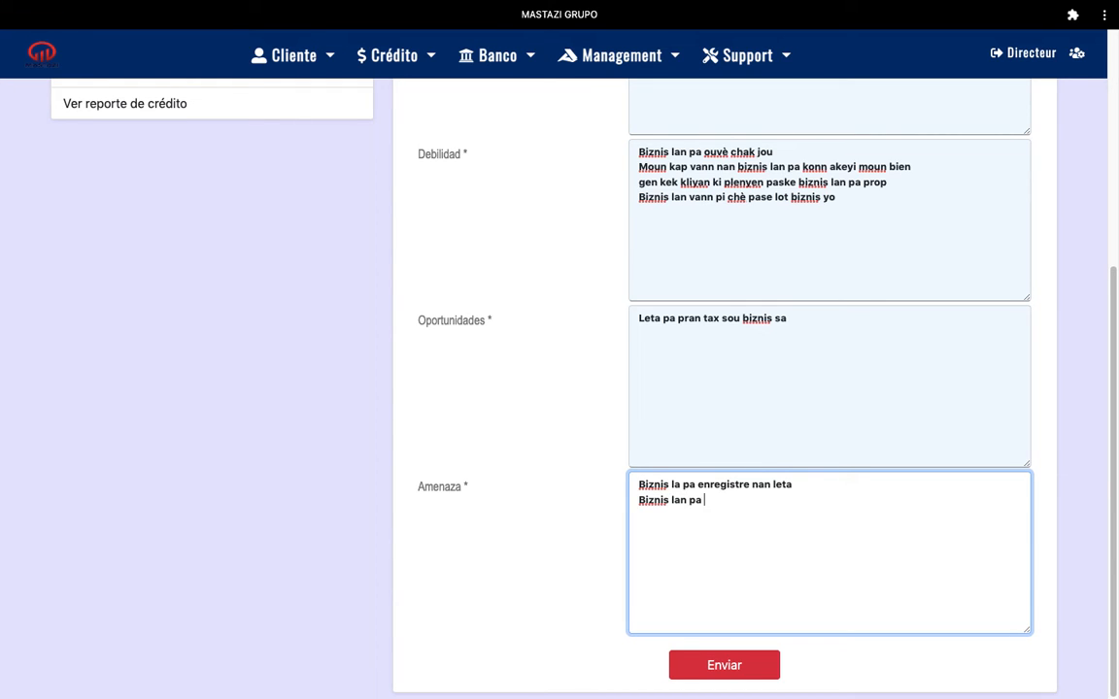
type("peye tax")
key("Return")
type("Biznis lan nan yon espace ki pa pou li")
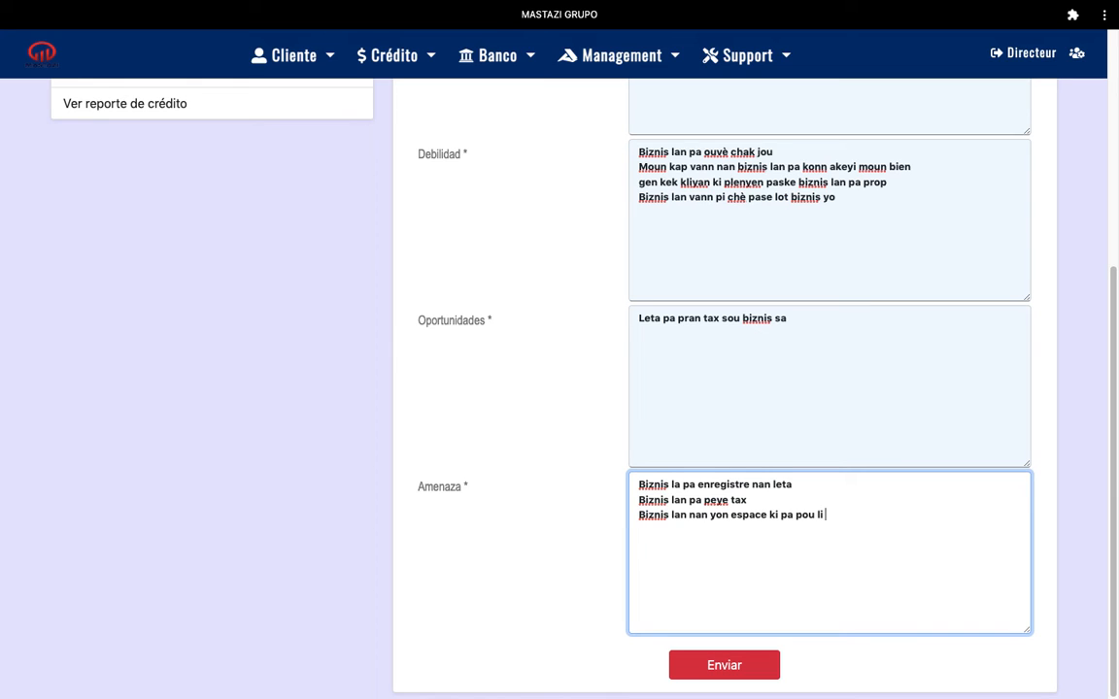
type(" e ke met espace mande me")
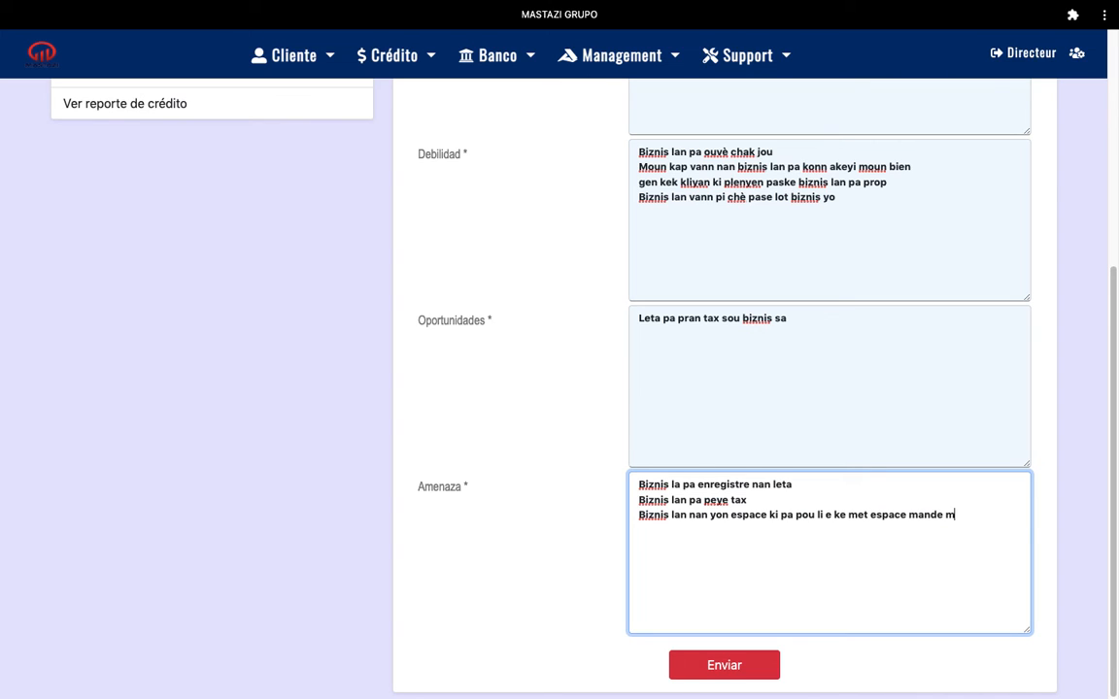
type("t biznis lan espace")
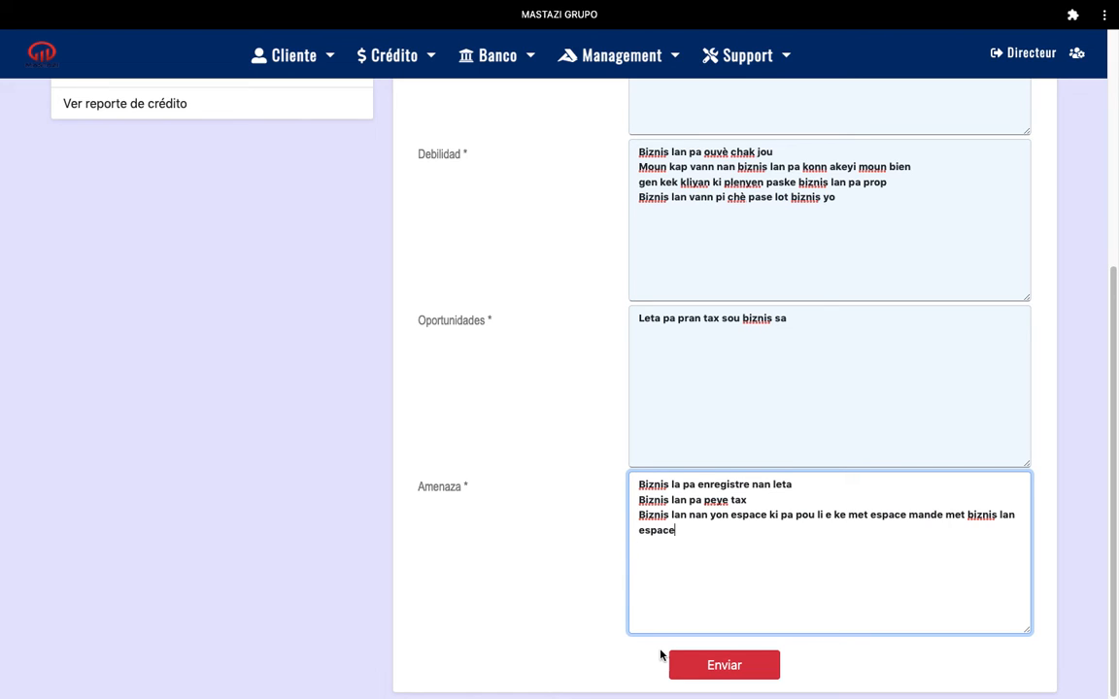
left_click(738, 666)
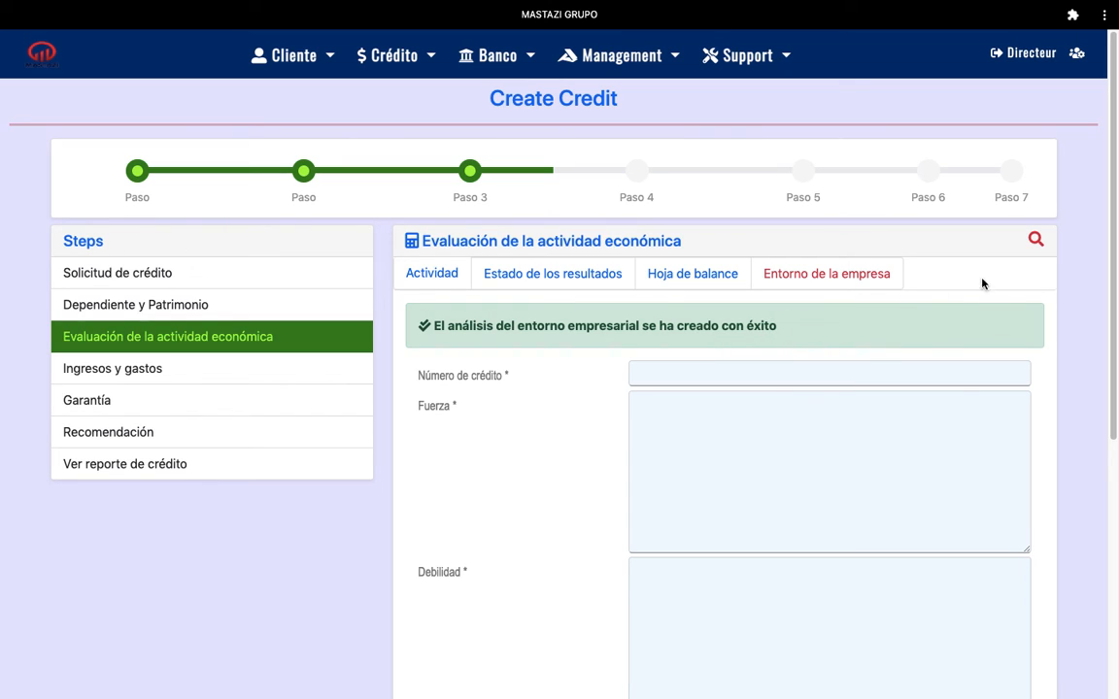
left_click(1035, 240)
left_click(602, 309)
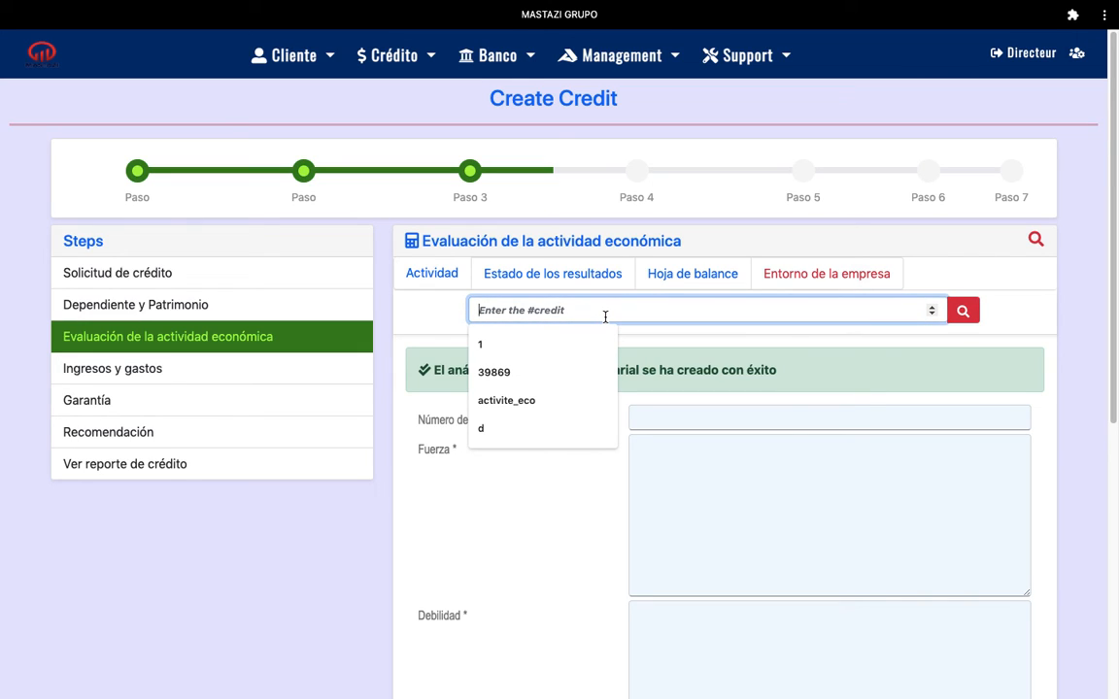
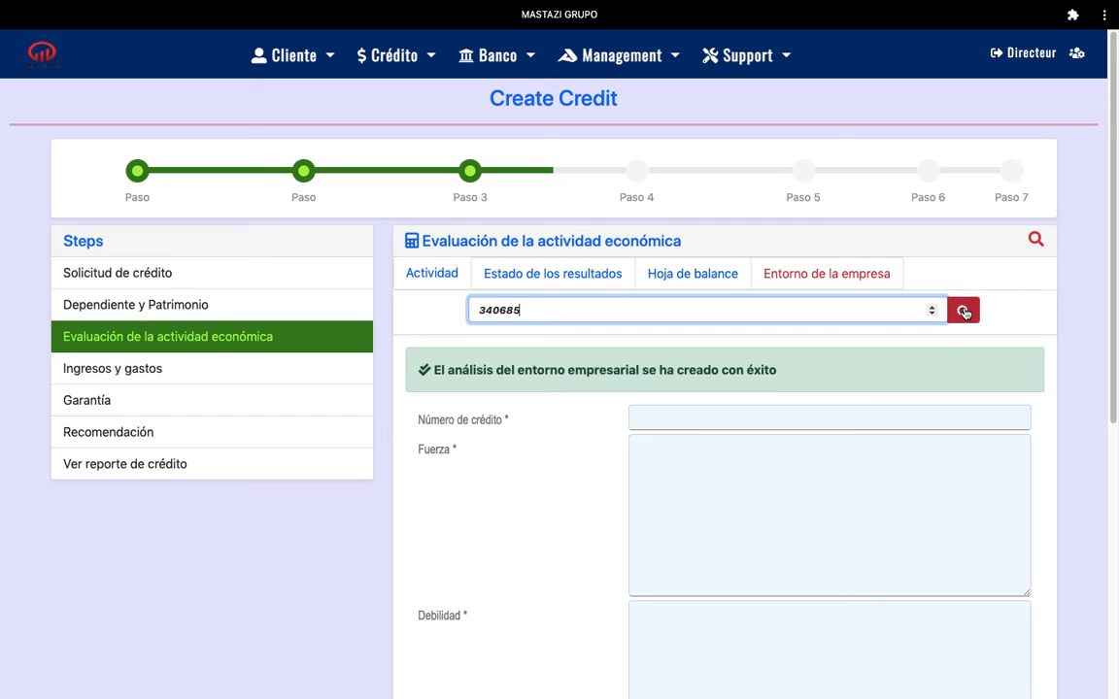
left_click(965, 312)
- Start a new line at the end of the Oportunidades text
left_click_drag(1113, 268, 1113, 481)
left_click(802, 331)
key("Return")
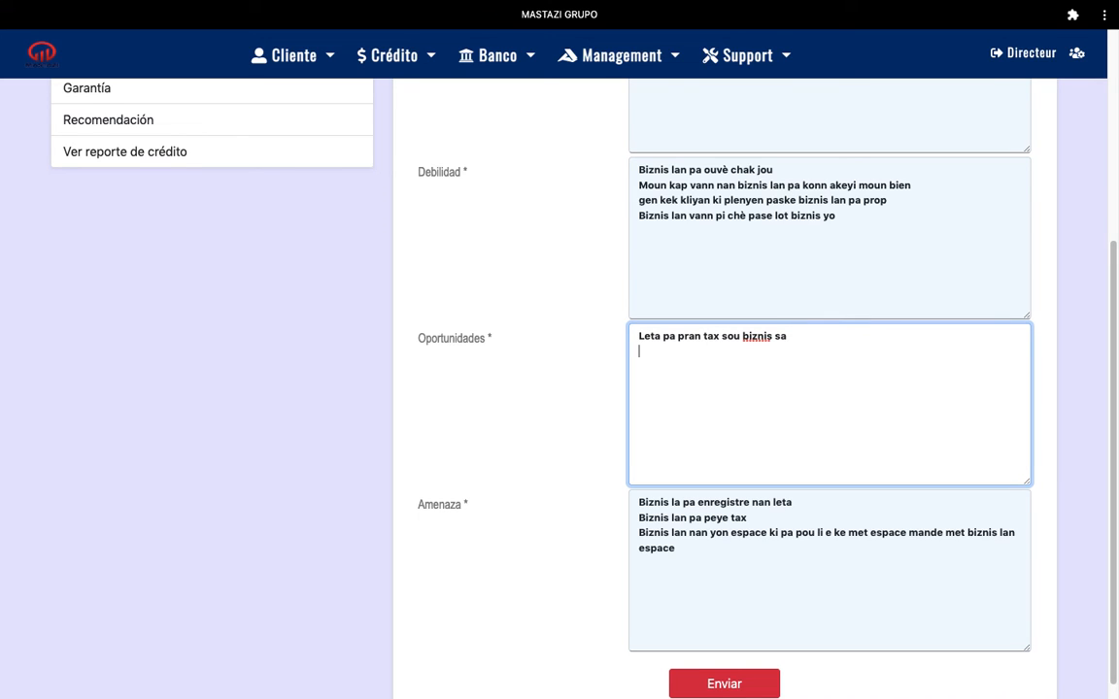
- Add the opportunity 'Leta sibvansyone kalite biznis sa yo' and save the edited analysis
type("Leta sibvansyone kalite biznis ")
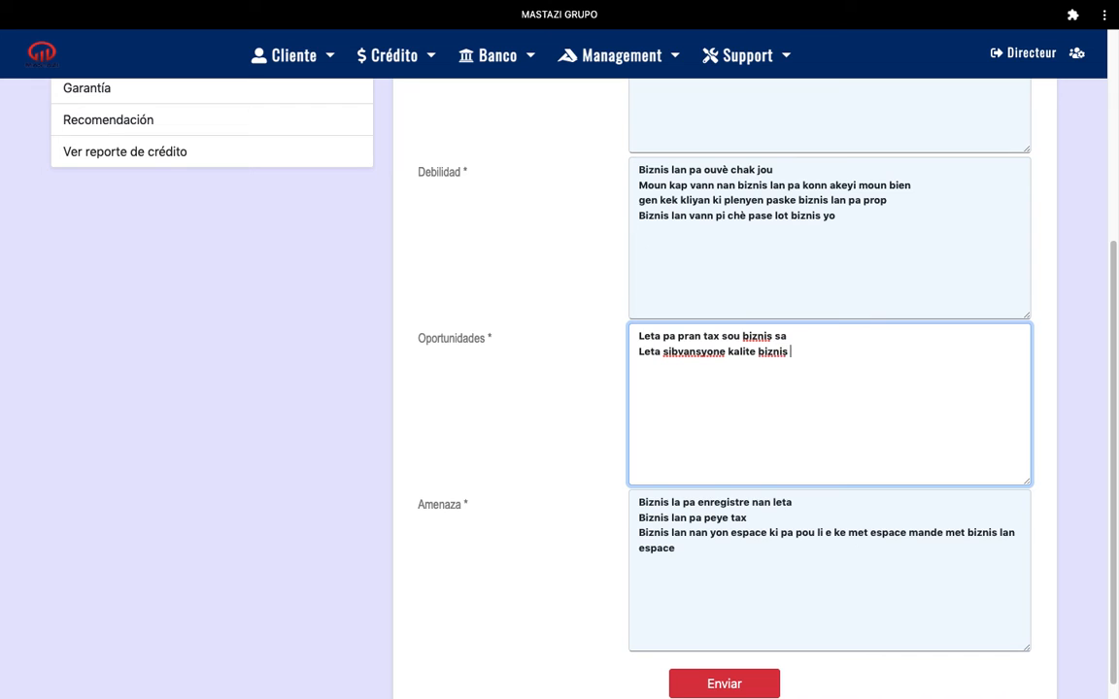
type("sa yo")
left_click(749, 691)
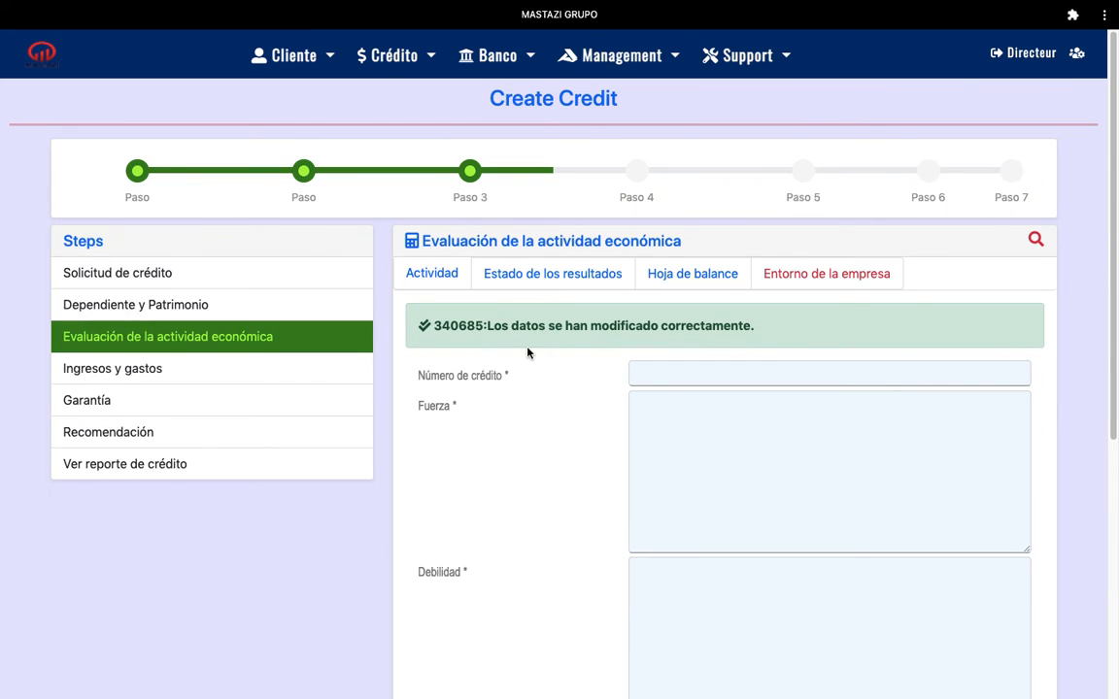
double_click(435, 325)
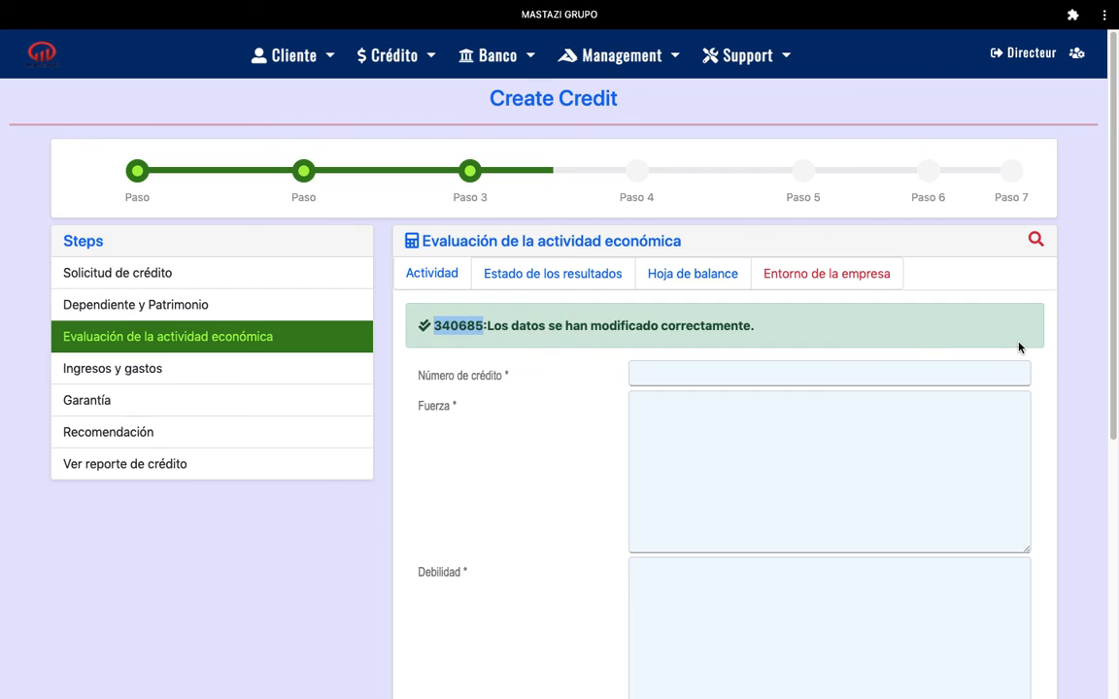
left_click_drag(1113, 228, 1106, 198)
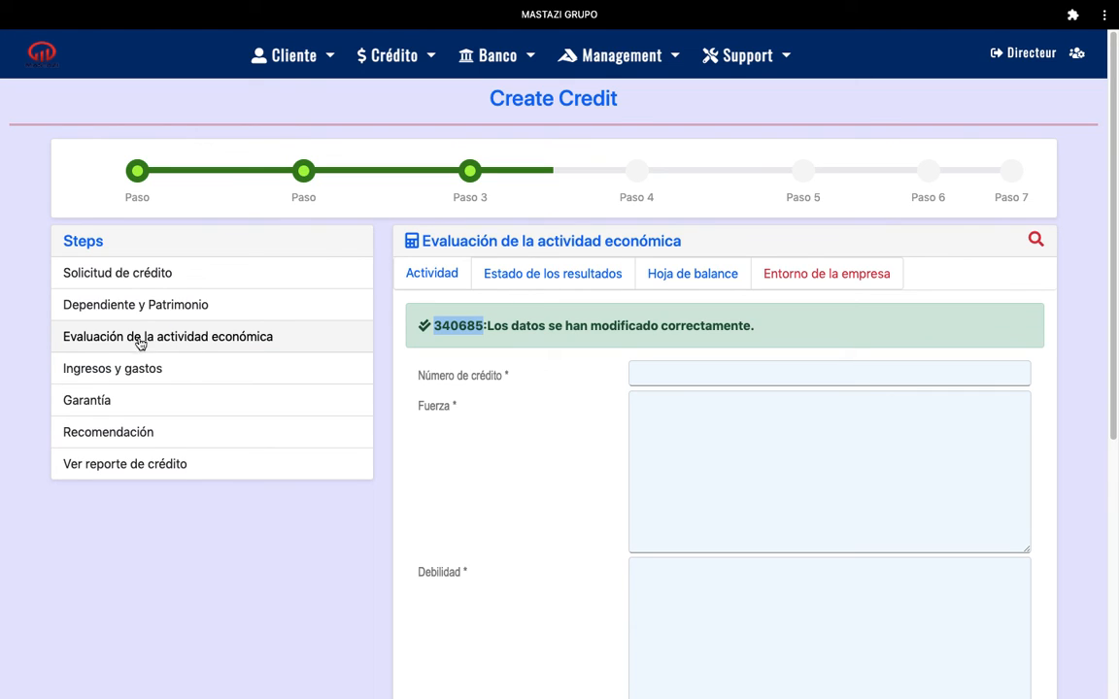
left_click(433, 275)
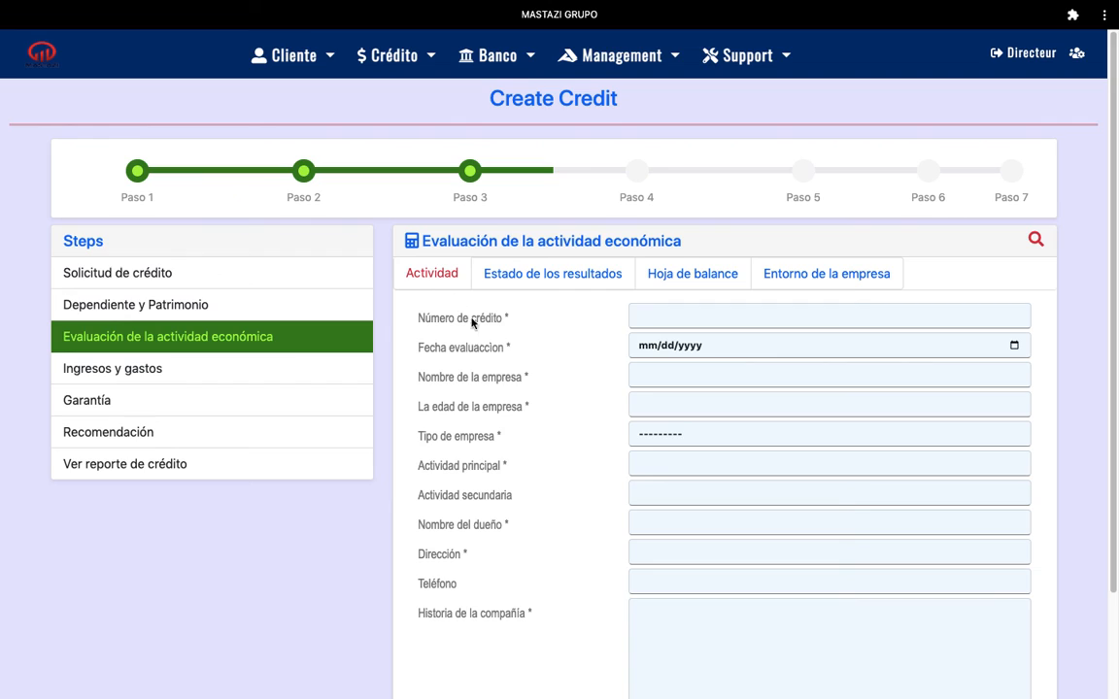
left_click(563, 278)
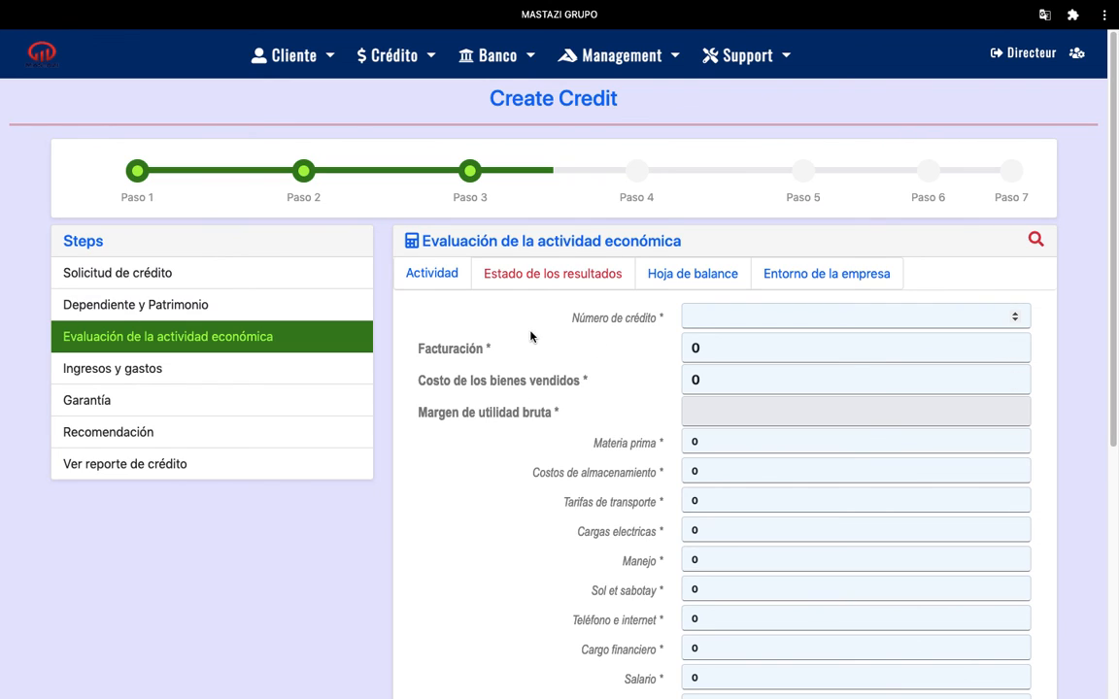
left_click(697, 275)
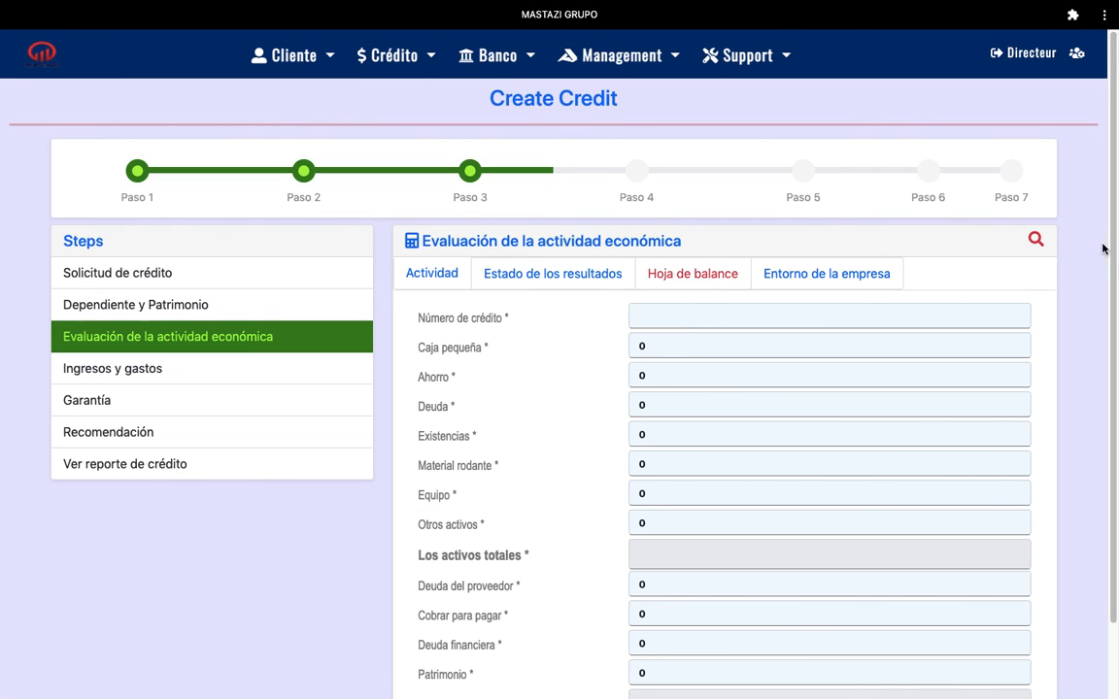
scroll(1107, 291, "down", 2)
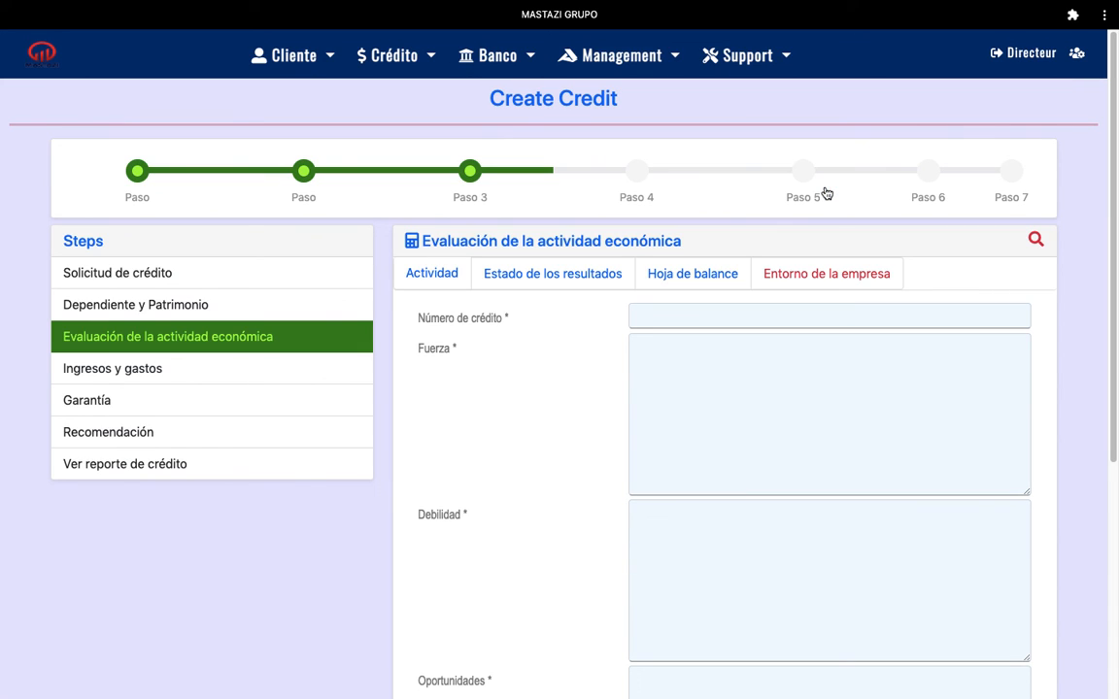
left_click_drag(1113, 165, 1114, 131)
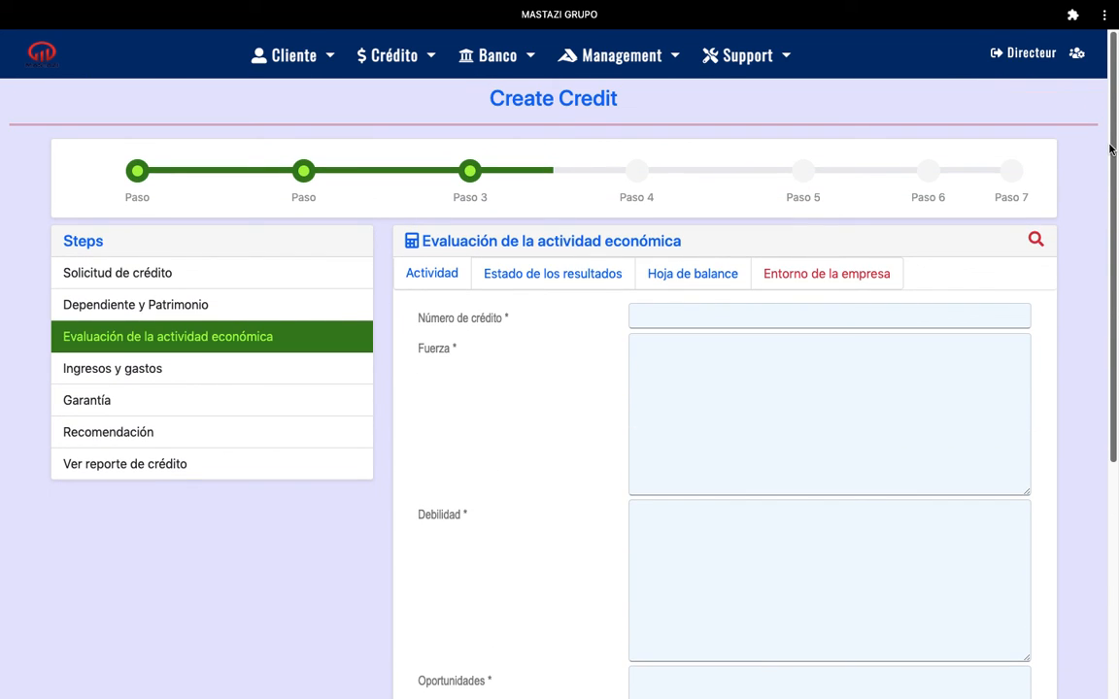
mouse_move(1114, 144)
left_mouse_down()
mouse_move(1114, 347)
mouse_move(1114, 127)
left_mouse_up()
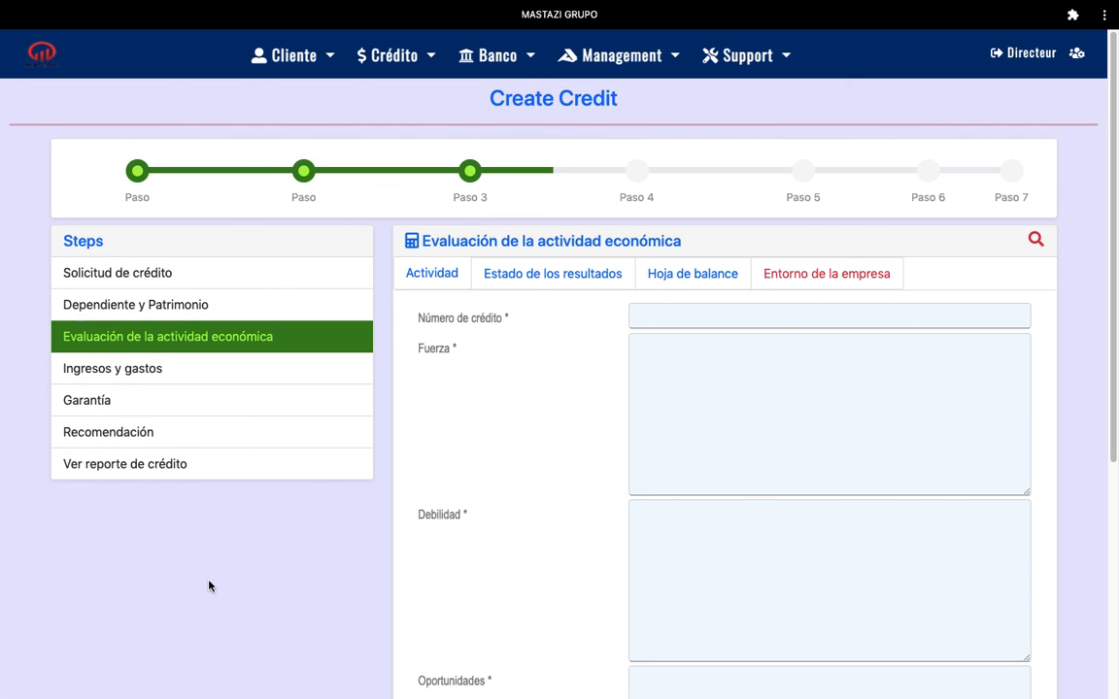
mouse_move(753, 12)
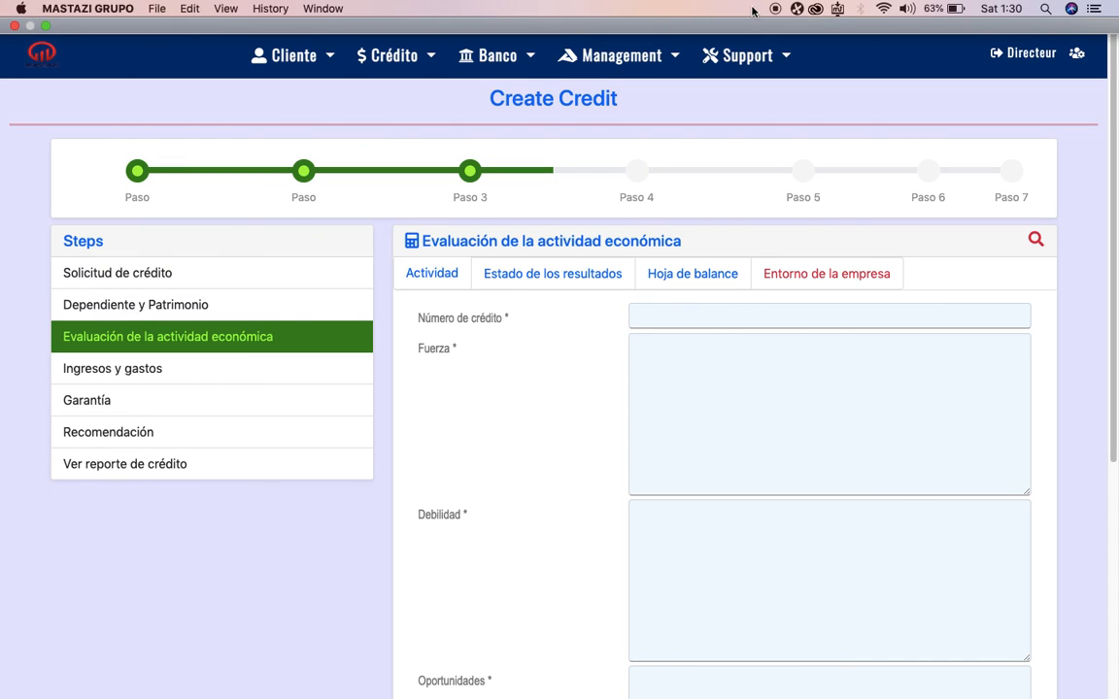